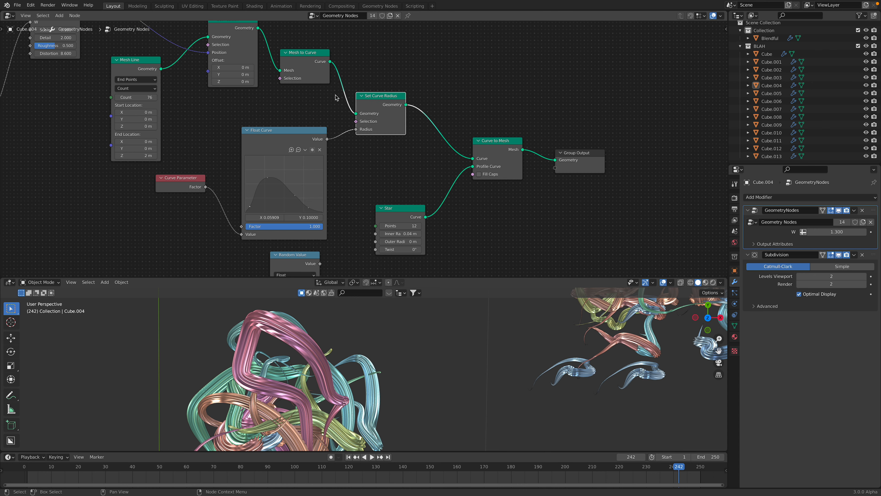
# Reposition the Float Curve node beside the radius input of the Set Curve Radius node.
pyautogui.moveTo(305, 133); pyautogui.dragTo(313, 116)
pyautogui.moveTo(219, 166); pyautogui.dragTo(290, 135, button='middle')
pyautogui.scroll(2, 291, 135)
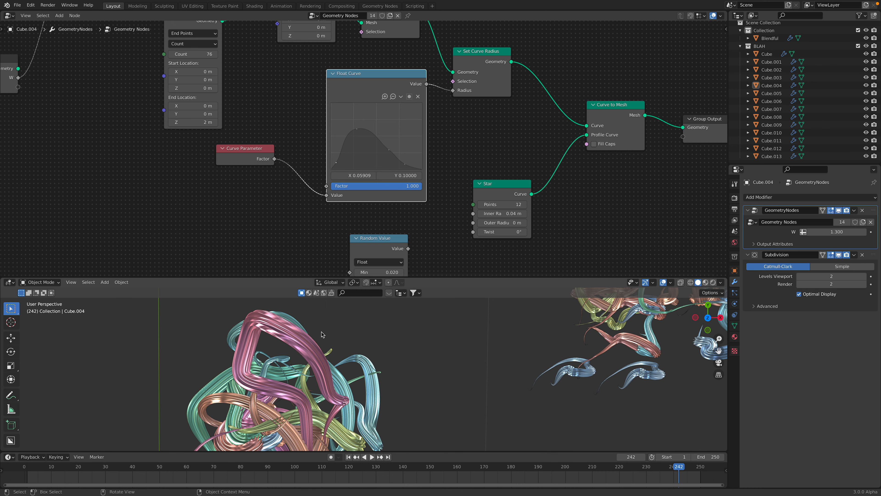
pyautogui.moveTo(352, 91); pyautogui.dragTo(343, 91)
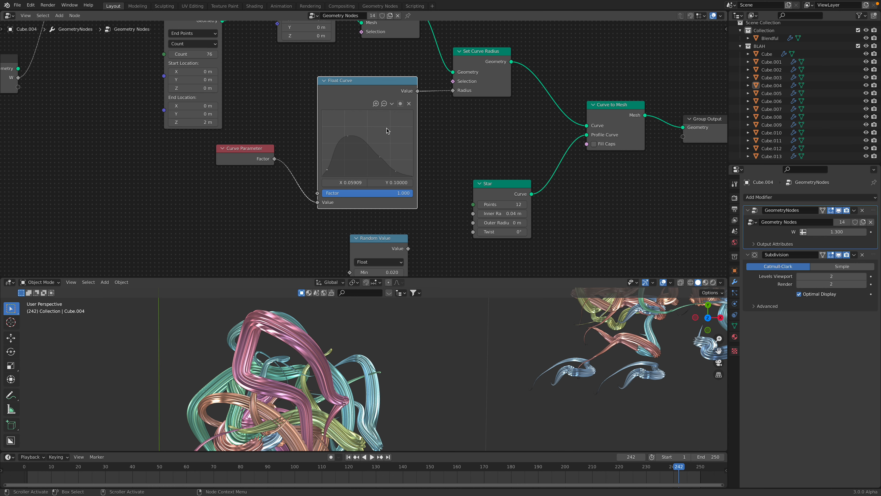
pyautogui.moveTo(409, 100); pyautogui.dragTo(411, 104)
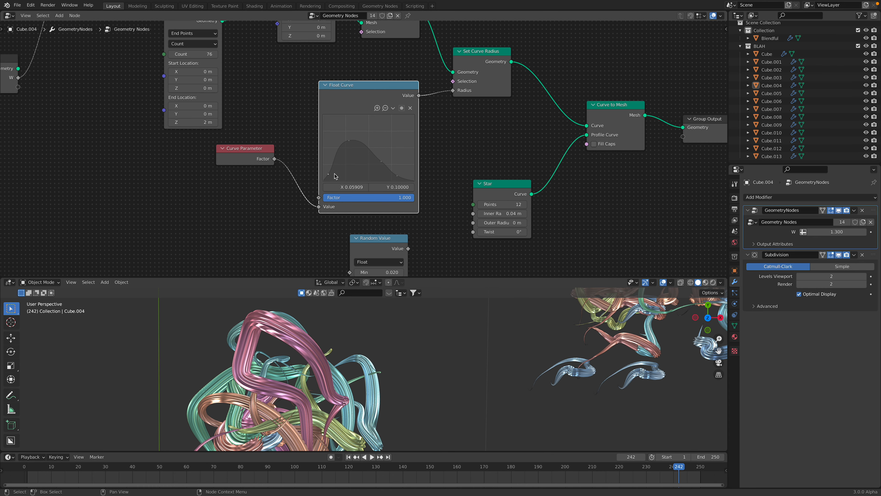
pyautogui.moveTo(384, 198)
pyautogui.mouseDown()
pyautogui.moveTo(316, 198)
pyautogui.moveTo(386, 199)
pyautogui.mouseUp()
pyautogui.scroll(-1, 366, 245)
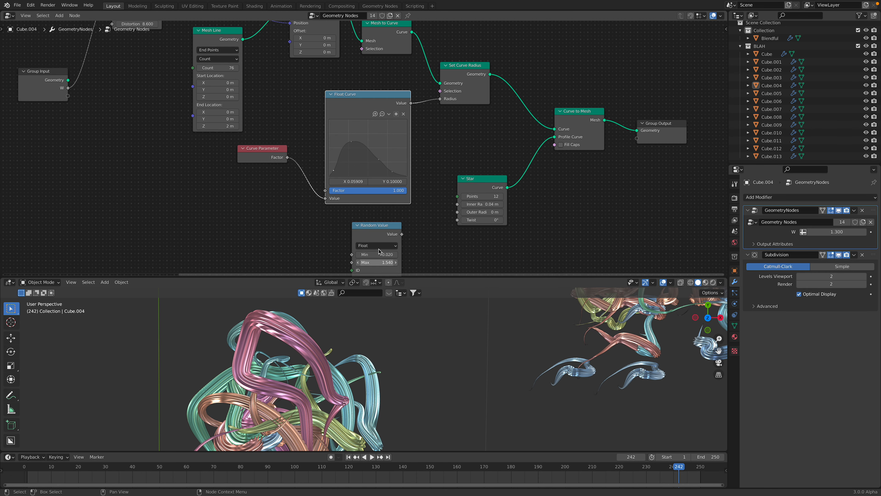
# Move the Random Value node under the Float Curve and the Star node closer to Curve to Mesh.
pyautogui.moveTo(376, 245); pyautogui.dragTo(359, 218, button='middle')
pyautogui.moveTo(360, 203); pyautogui.dragTo(342, 193)
pyautogui.moveTo(402, 169); pyautogui.dragTo(352, 201, button='middle')
pyautogui.moveTo(426, 180); pyautogui.dragTo(437, 150)
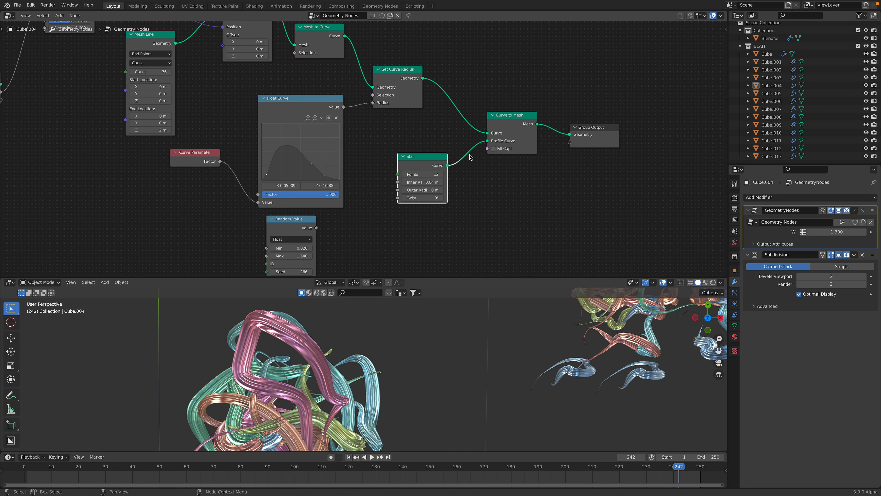
# Set the Star profile to 8 points with an outer radius of 0.06 m.
pyautogui.scroll(1, 448, 177)
pyautogui.write('8')
pyautogui.press('Return')
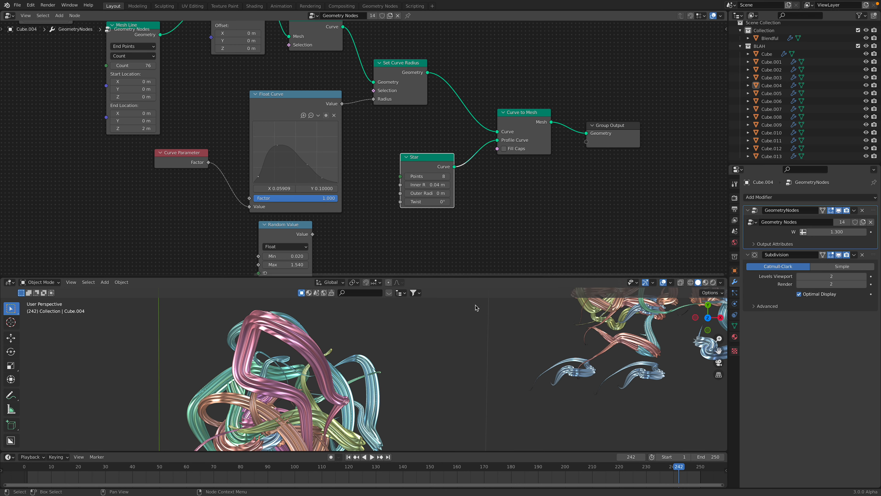
pyautogui.moveTo(430, 186)
pyautogui.mouseDown()
pyautogui.moveTo(444, 186)
pyautogui.moveTo(426, 185)
pyautogui.moveTo(442, 193)
pyautogui.mouseUp()
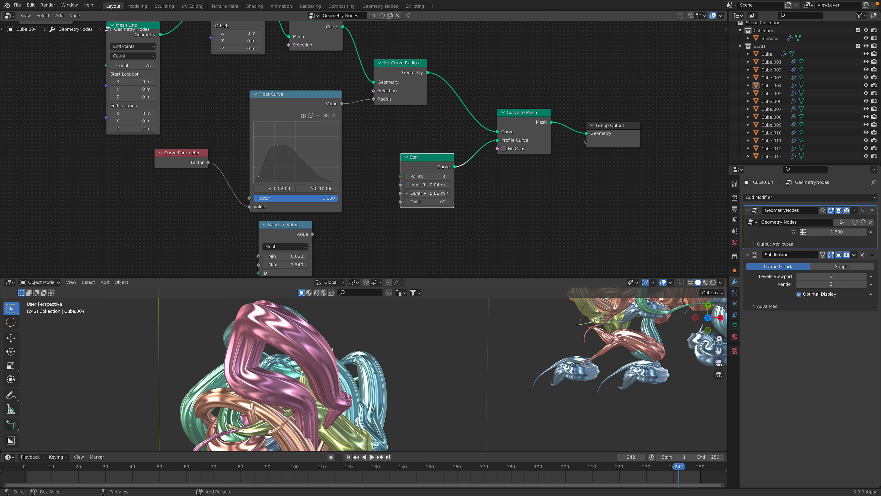
# Play the animation and inspect the thicker tube strands from different angles and distances in the 3D view.
pyautogui.moveTo(271, 369); pyautogui.dragTo(338, 361, button='middle')
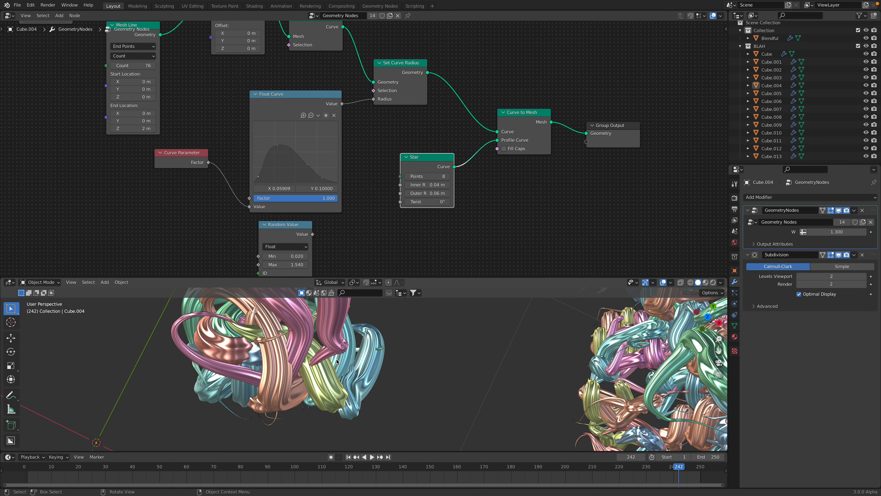
pyautogui.press('space')
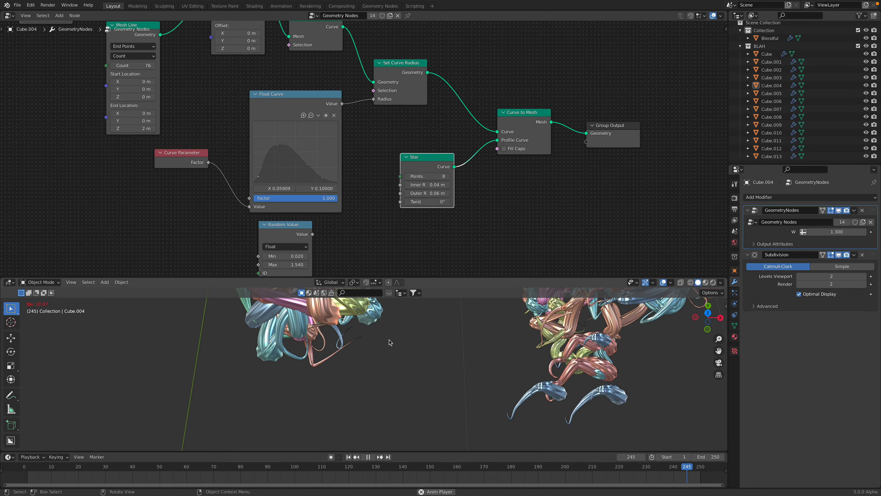
pyautogui.scroll(-5, 444, 385)
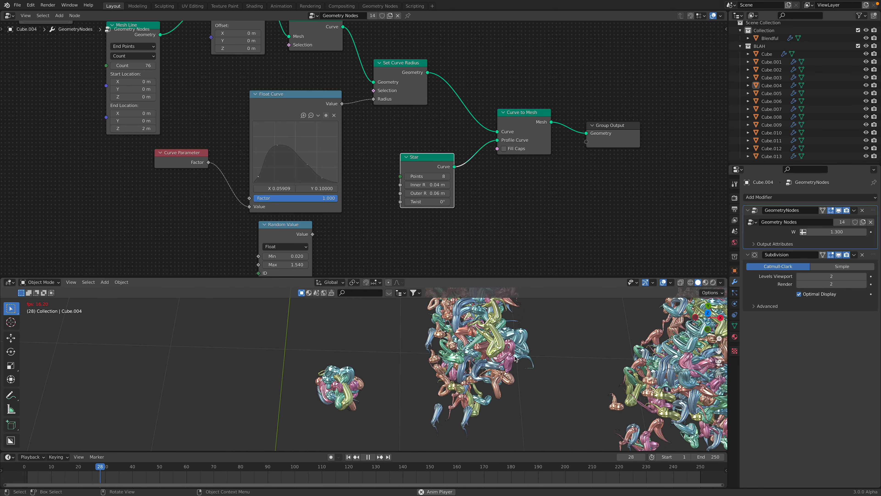
pyautogui.scroll(2, 443, 385)
pyautogui.press('space')
# Set the Star profile's twist to 91° and save the file.
pyautogui.moveTo(404, 170); pyautogui.dragTo(407, 183, button='middle')
pyautogui.scroll(2, 413, 184)
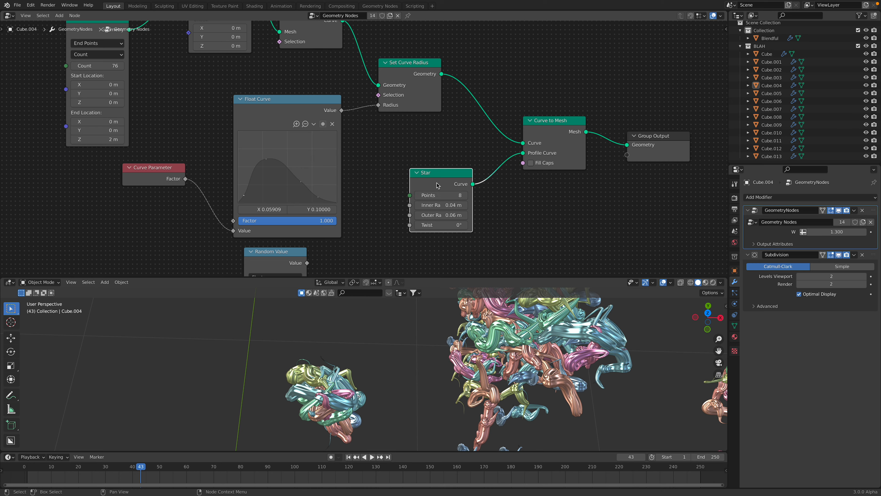
pyautogui.moveTo(438, 185); pyautogui.dragTo(438, 162)
pyautogui.moveTo(442, 201); pyautogui.dragTo(474, 201)
pyautogui.moveTo(402, 88); pyautogui.dragTo(404, 131, button='middle')
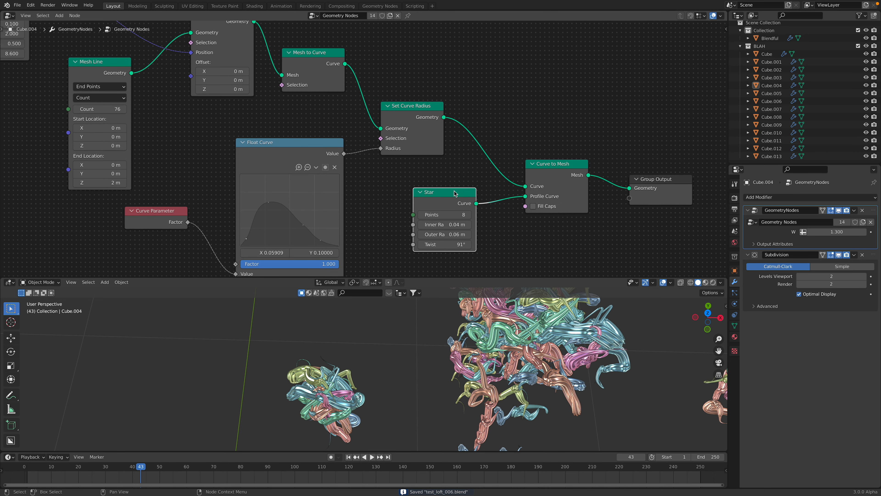
# Gather the Star, Curve to Mesh and Group Output nodes closely around the Set Curve Radius node.
pyautogui.moveTo(458, 192); pyautogui.dragTo(422, 169)
pyautogui.moveTo(569, 164); pyautogui.dragTo(534, 116)
pyautogui.moveTo(646, 180); pyautogui.dragTo(580, 139)
pyautogui.moveTo(518, 126); pyautogui.dragTo(507, 119)
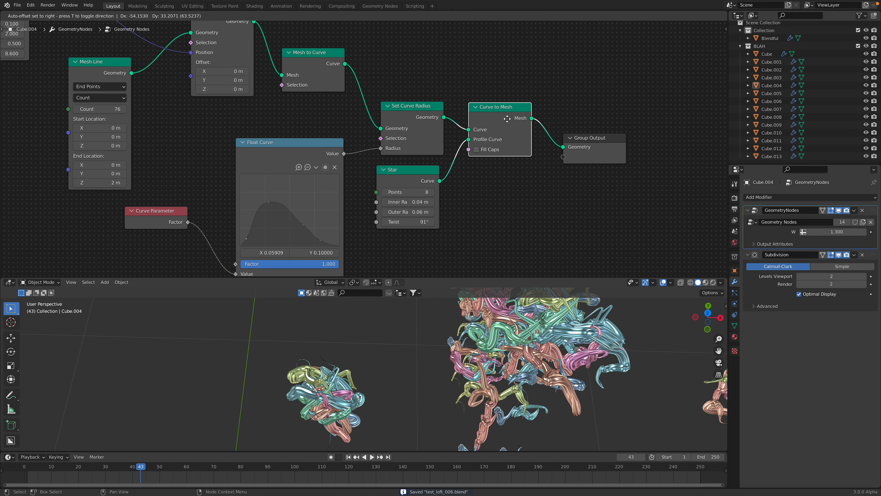
# Move the Set Position and Mesh Line nodes slightly toward the Noise Texture node.
pyautogui.moveTo(338, 69); pyautogui.dragTo(562, 128, button='middle')
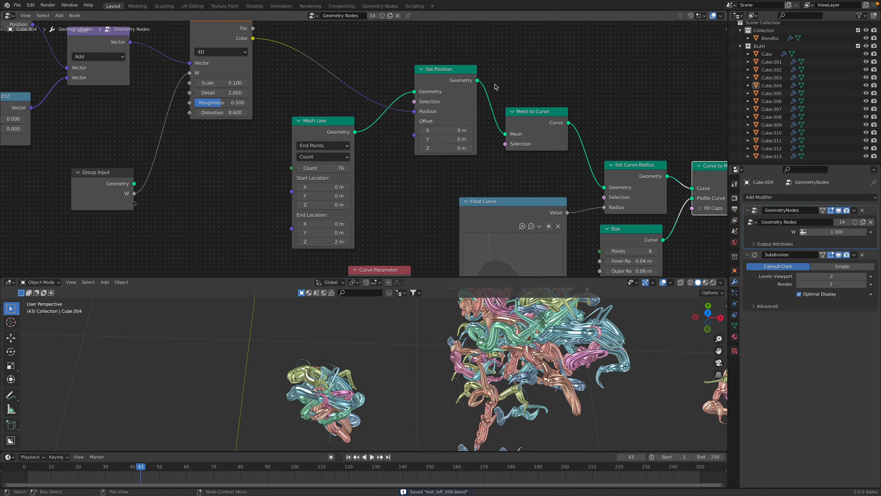
pyautogui.moveTo(463, 74); pyautogui.dragTo(441, 67)
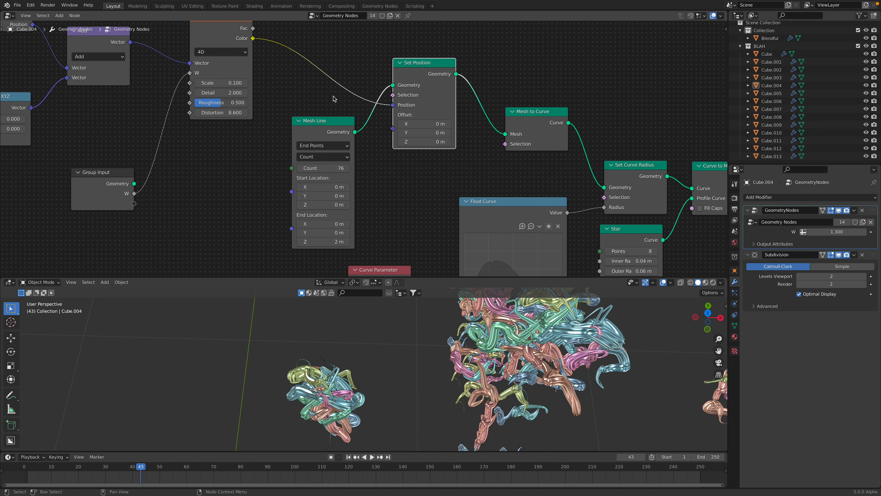
pyautogui.scroll(-3, 361, 145)
pyautogui.moveTo(341, 131); pyautogui.dragTo(325, 122)
pyautogui.moveTo(403, 88); pyautogui.dragTo(387, 83)
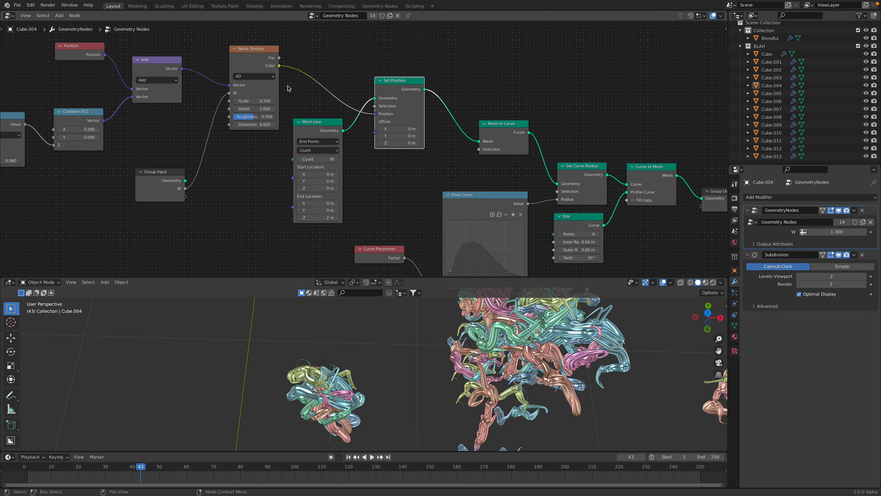
# Adjust the placement of the Mesh to Curve node and the Curve Parameter node feeding the Float Curve.
pyautogui.scroll(1, 288, 97)
pyautogui.moveTo(285, 100); pyautogui.dragTo(299, 108, button='middle')
pyautogui.click(525, 141)
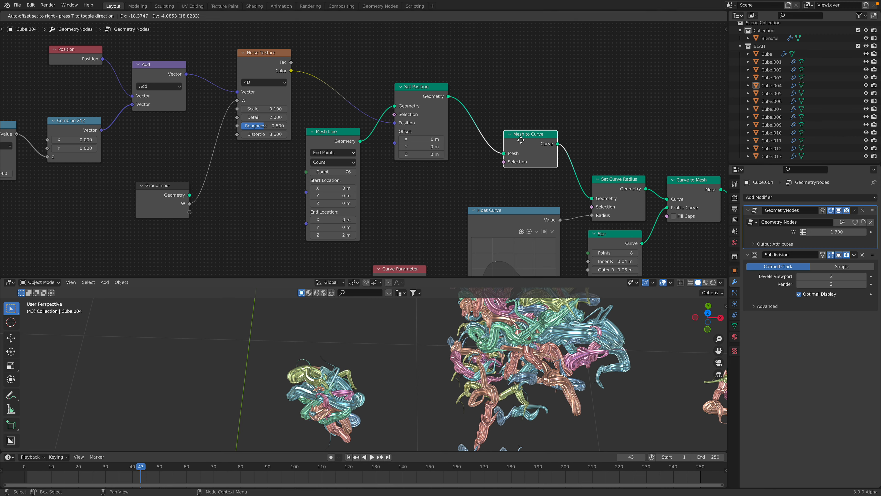
pyautogui.scroll(1, 489, 137)
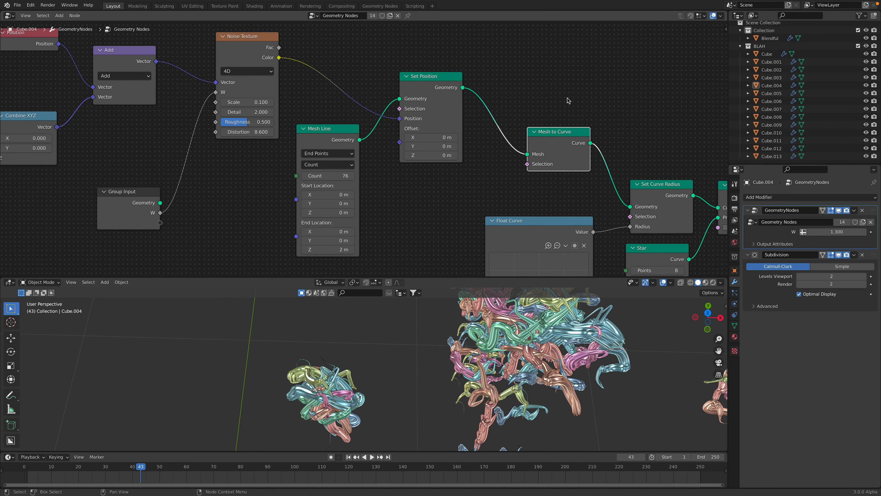
pyautogui.moveTo(558, 151); pyautogui.dragTo(513, 55, button='middle')
pyautogui.moveTo(357, 197); pyautogui.dragTo(366, 175)
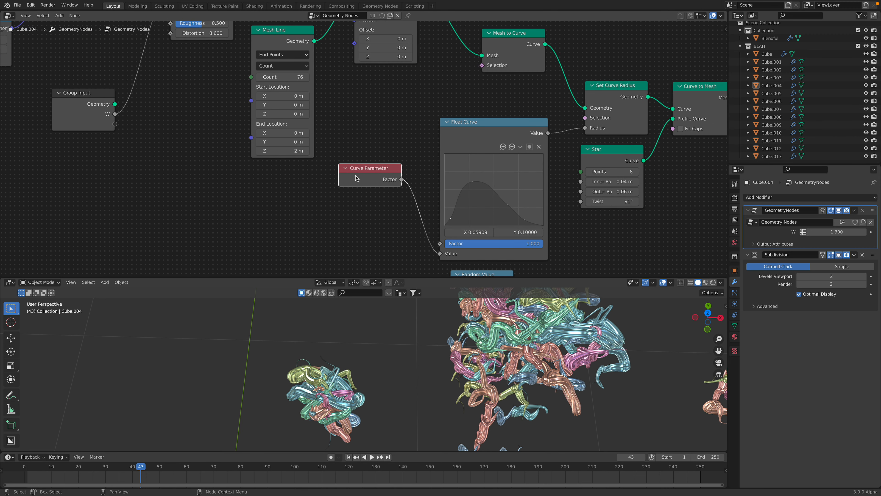
# Rearrange the upstream nodes around Set Position and Noise Texture, raising Add and moving Position farther away from it.
pyautogui.scroll(-1, 423, 169)
pyautogui.moveTo(503, 55); pyautogui.dragTo(503, 191, button='middle')
pyautogui.moveTo(512, 178); pyautogui.dragTo(507, 166)
pyautogui.moveTo(390, 126); pyautogui.dragTo(511, 126, button='middle')
pyautogui.moveTo(511, 125); pyautogui.dragTo(503, 116)
pyautogui.moveTo(353, 89); pyautogui.dragTo(343, 81)
pyautogui.moveTo(298, 111); pyautogui.dragTo(376, 90, button='middle')
pyautogui.moveTo(305, 80); pyautogui.dragTo(301, 65)
pyautogui.moveTo(219, 68); pyautogui.dragTo(156, 64)
pyautogui.scroll(-1, 399, 65)
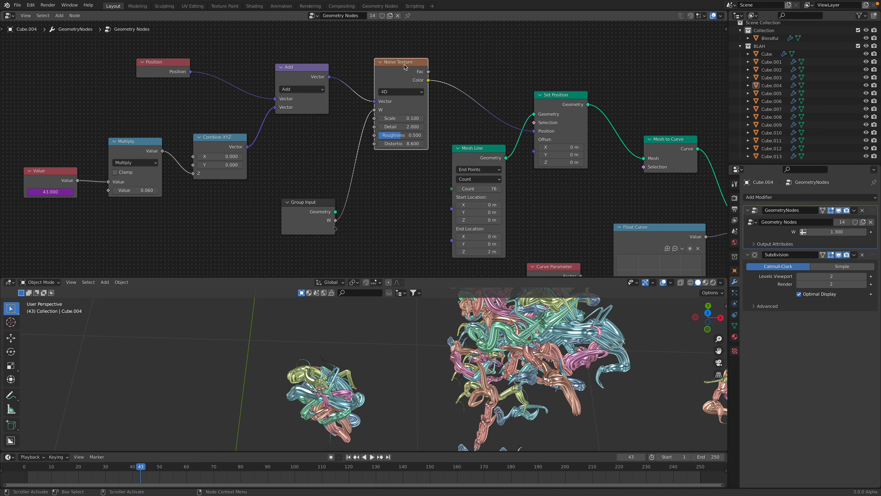
# Set the Mesh Line count to 8 and play the animation to preview the coarser strands.
pyautogui.moveTo(486, 149); pyautogui.dragTo(484, 143)
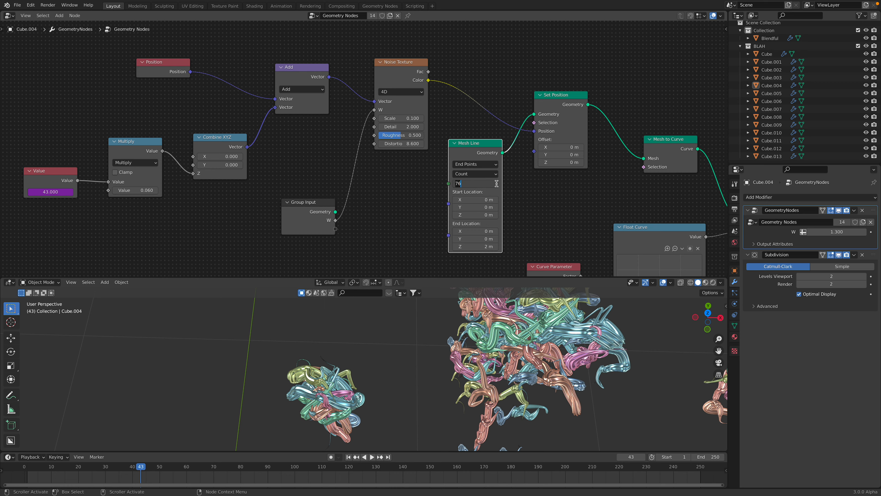
pyautogui.write('8')
pyautogui.press('Return')
pyautogui.press('space')
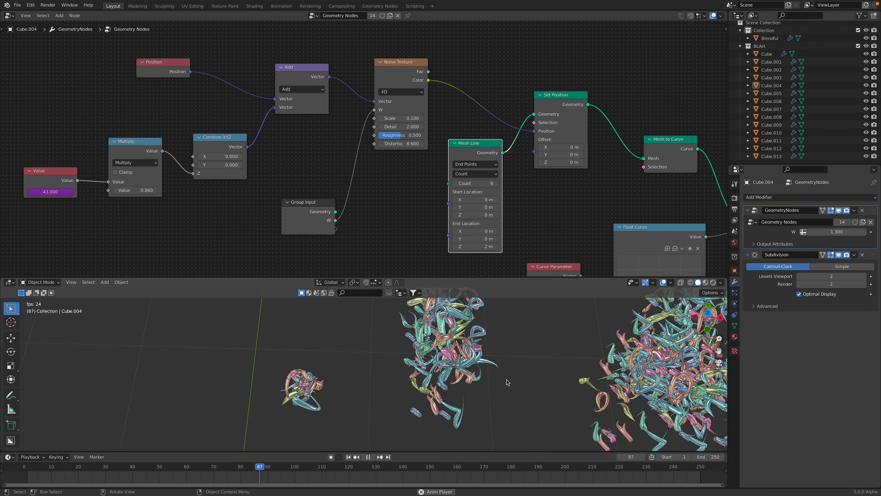
pyautogui.press('space')
pyautogui.scroll(3, 488, 185)
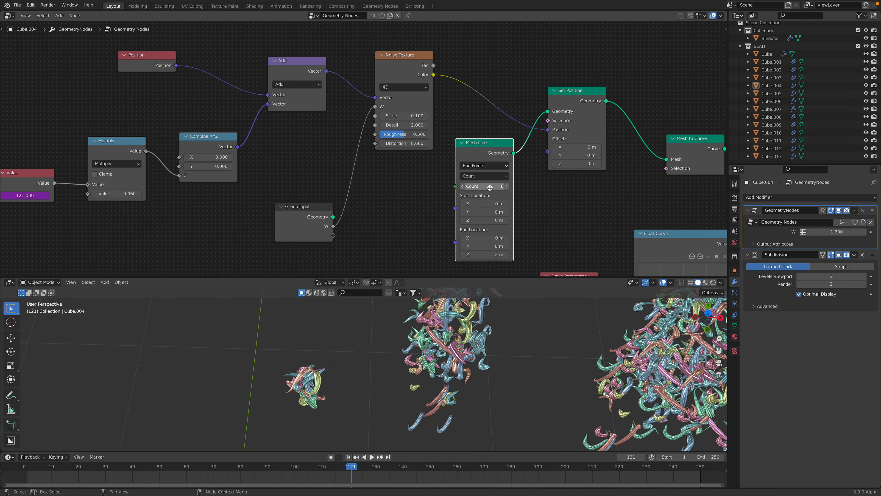
# Set the Mesh Line count to 21, preview the animation and save the file.
pyautogui.click(531, 194)
pyautogui.click(532, 194)
pyautogui.click(531, 193)
pyautogui.click(531, 193)
pyautogui.click(480, 193)
pyautogui.click(479, 193)
pyautogui.click(479, 192)
pyautogui.moveTo(505, 192); pyautogui.dragTo(541, 193)
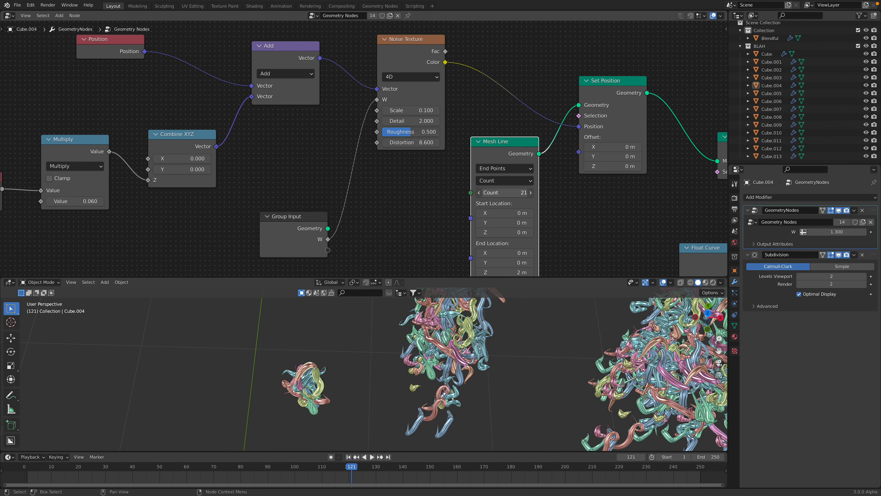
pyautogui.press('space')
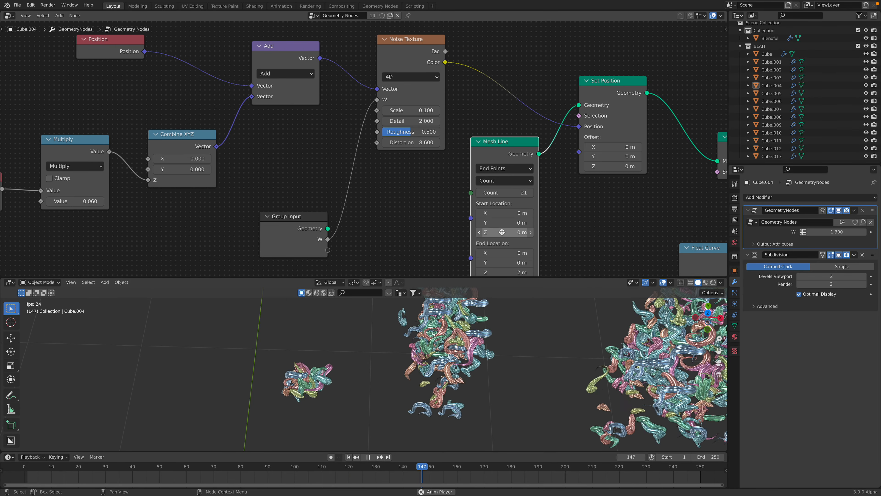
pyautogui.hotkey('ctrl', 's')
# Set the Mesh Line's end location Z to 6.6 m.
pyautogui.moveTo(505, 157); pyautogui.dragTo(501, 150)
pyautogui.moveTo(505, 150); pyautogui.dragTo(464, 126, button='middle')
pyautogui.scroll(-1, 464, 126)
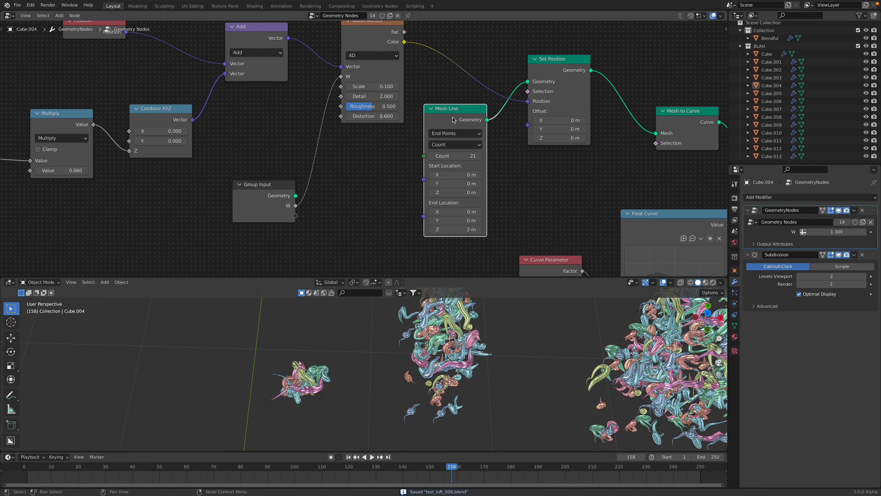
pyautogui.moveTo(466, 229)
pyautogui.mouseDown()
pyautogui.moveTo(506, 229)
pyautogui.moveTo(463, 230)
pyautogui.mouseUp()
pyautogui.scroll(-2, 462, 381)
# Move the Group Input node up near the Noise Texture and adjust the Mesh Line, Set Position and Noise Texture placement.
pyautogui.moveTo(462, 115); pyautogui.dragTo(465, 125)
pyautogui.moveTo(256, 183); pyautogui.dragTo(268, 130)
pyautogui.moveTo(326, 136); pyautogui.dragTo(302, 160, button='middle')
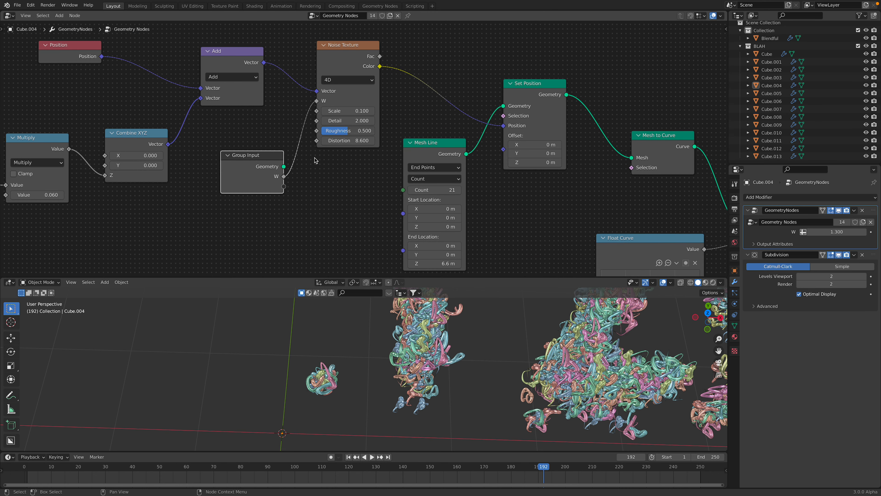
pyautogui.moveTo(436, 146); pyautogui.dragTo(437, 140)
pyautogui.moveTo(528, 86); pyautogui.dragTo(523, 80)
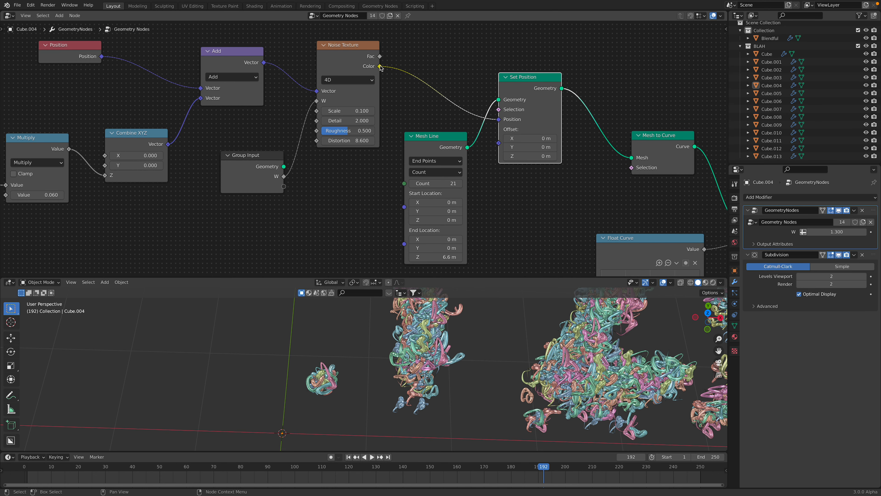
pyautogui.moveTo(355, 48); pyautogui.dragTo(350, 45)
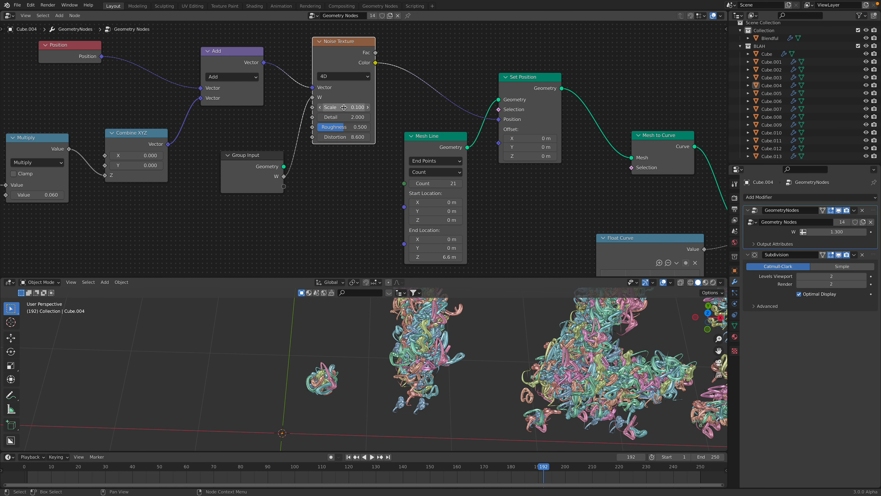
# Move the Position and Combine XYZ nodes closer to the Add node.
pyautogui.scroll(2, 344, 108)
pyautogui.scroll(-2, 400, 146)
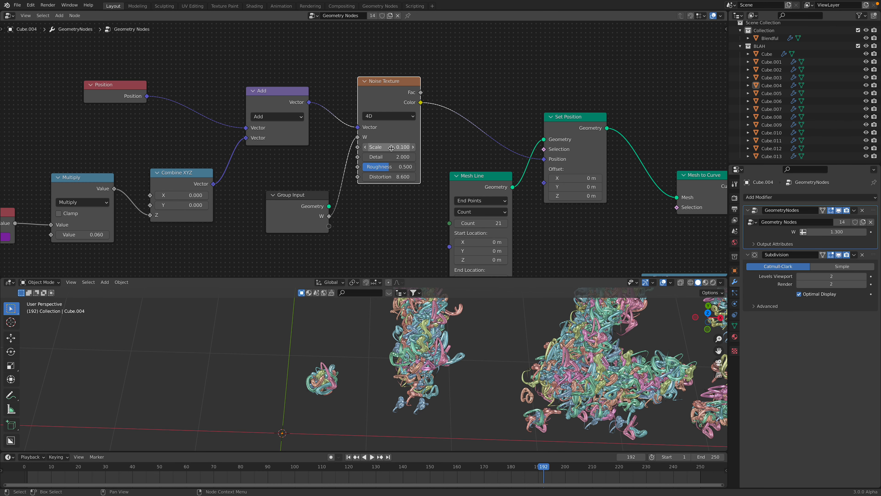
pyautogui.moveTo(294, 106); pyautogui.dragTo(301, 102)
pyautogui.moveTo(301, 102); pyautogui.dragTo(337, 99, button='middle')
pyautogui.moveTo(172, 92); pyautogui.dragTo(238, 78)
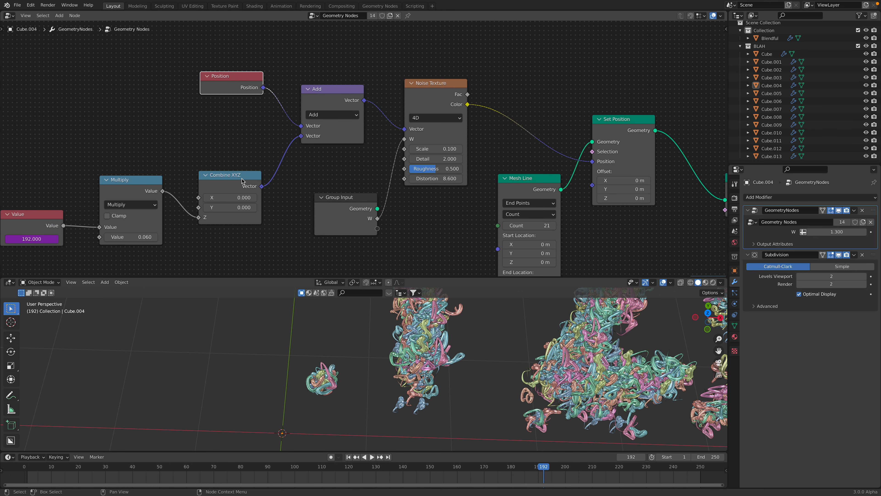
pyautogui.moveTo(242, 178); pyautogui.dragTo(253, 165)
pyautogui.click(259, 81)
pyautogui.scroll(-1, 274, 109)
# Bring the Multiply and Value nodes closer to Combine XYZ to tighten the time-driven offset chain.
pyautogui.moveTo(275, 110); pyautogui.dragTo(305, 98, button='middle')
pyautogui.moveTo(197, 167); pyautogui.dragTo(224, 146)
pyautogui.moveTo(274, 149); pyautogui.dragTo(270, 136)
pyautogui.moveTo(112, 193); pyautogui.dragTo(134, 157)
pyautogui.moveTo(235, 135); pyautogui.dragTo(212, 142, button='middle')
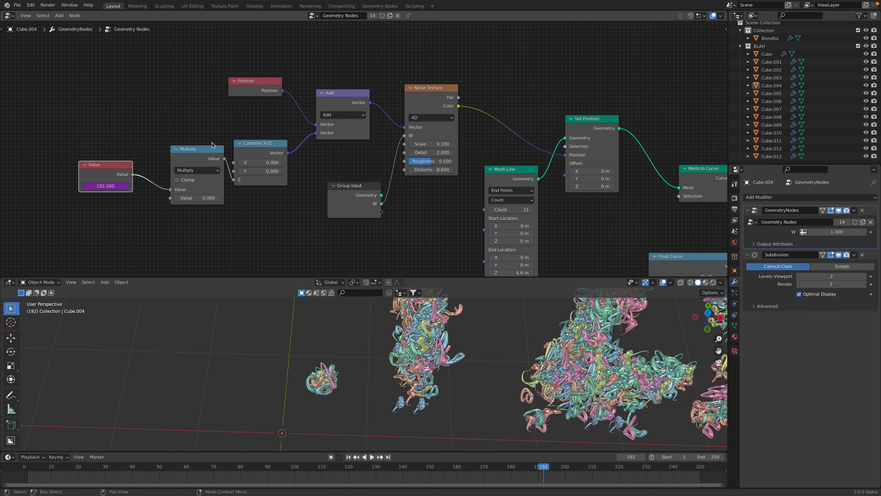
# Nudge the Position node toward Add, shift the Noise Texture node slightly, and select the Group Input node.
pyautogui.moveTo(246, 93); pyautogui.dragTo(247, 98)
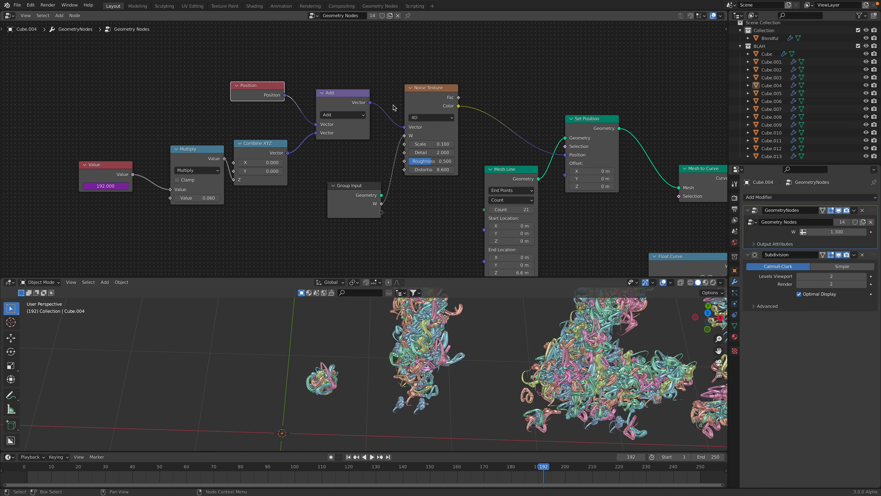
pyautogui.moveTo(431, 97); pyautogui.dragTo(436, 98)
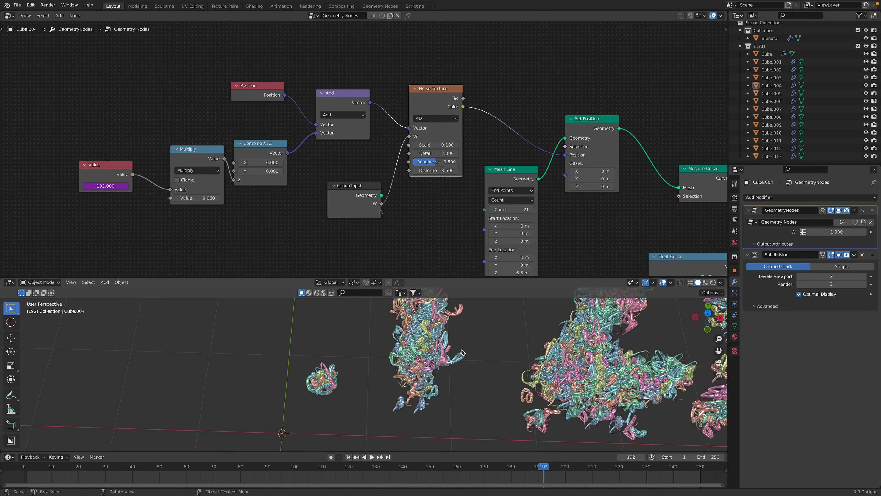
pyautogui.click(353, 184)
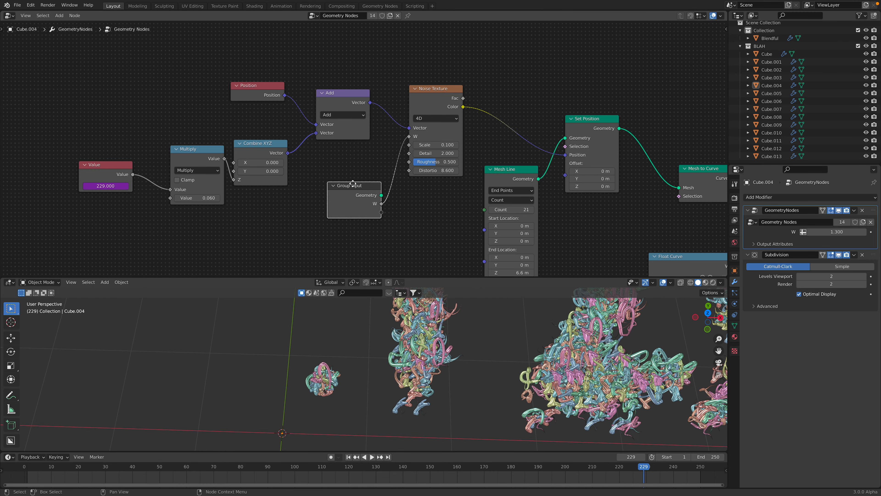
# Adjust the Geometry Nodes modifier's W value on strand Cube.012, and select Cube.013.
pyautogui.scroll(3, 399, 191)
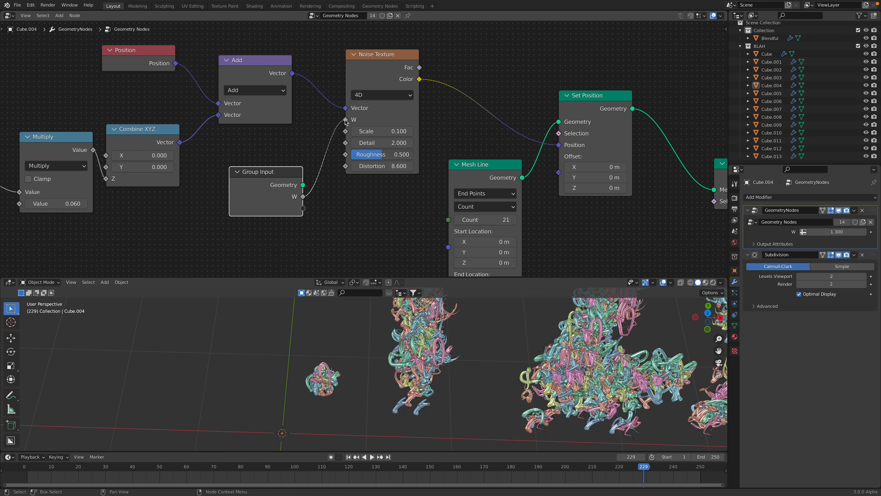
pyautogui.scroll(3, 367, 313)
pyautogui.click(315, 383)
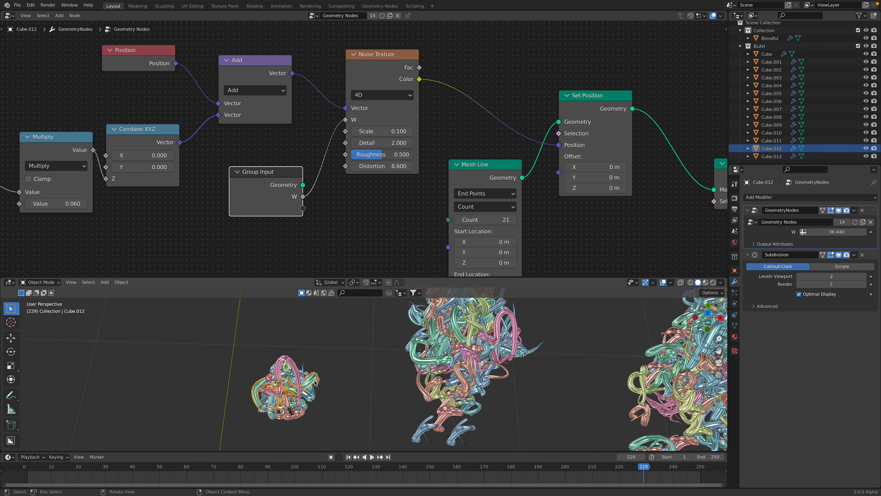
pyautogui.moveTo(837, 232); pyautogui.dragTo(816, 232)
pyautogui.click(291, 413)
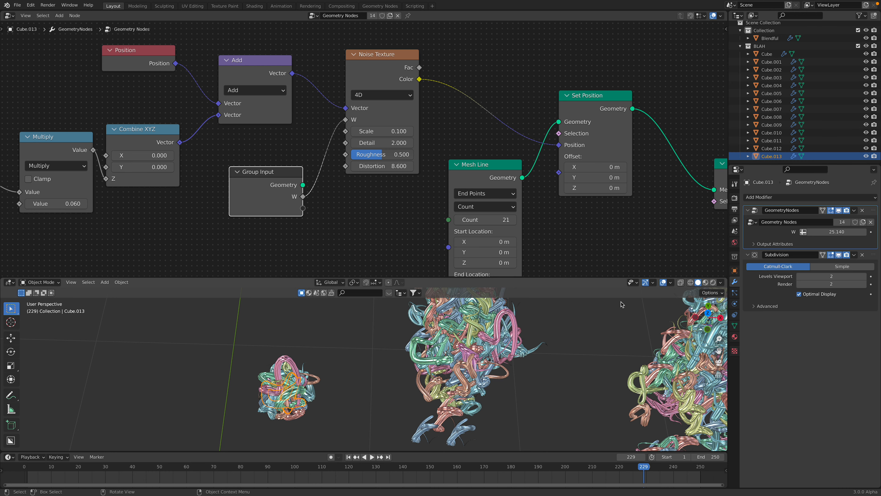
# Give Cube, Cube.001, Cube.002 and Cube.003 different W values, with about 15.2 for Cube.001 and 8.4 for Cube.003.
pyautogui.click(767, 54)
pyautogui.moveTo(814, 234)
pyautogui.mouseDown()
pyautogui.moveTo(827, 234)
pyautogui.moveTo(815, 232)
pyautogui.mouseUp()
pyautogui.click(773, 62)
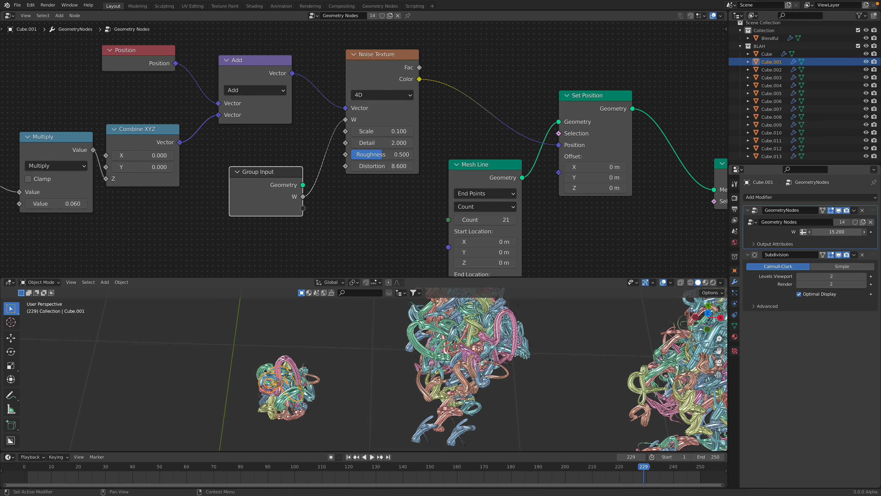
pyautogui.click(771, 69)
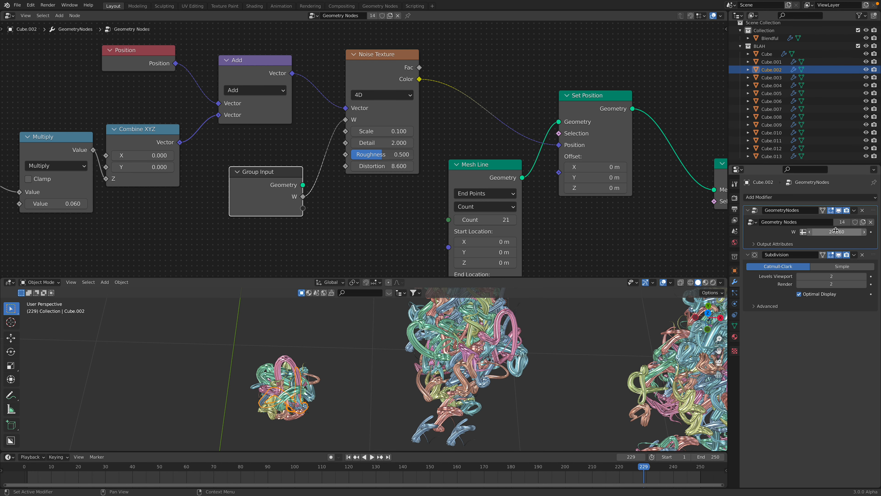
pyautogui.click(772, 77)
pyautogui.moveTo(834, 232); pyautogui.dragTo(857, 232)
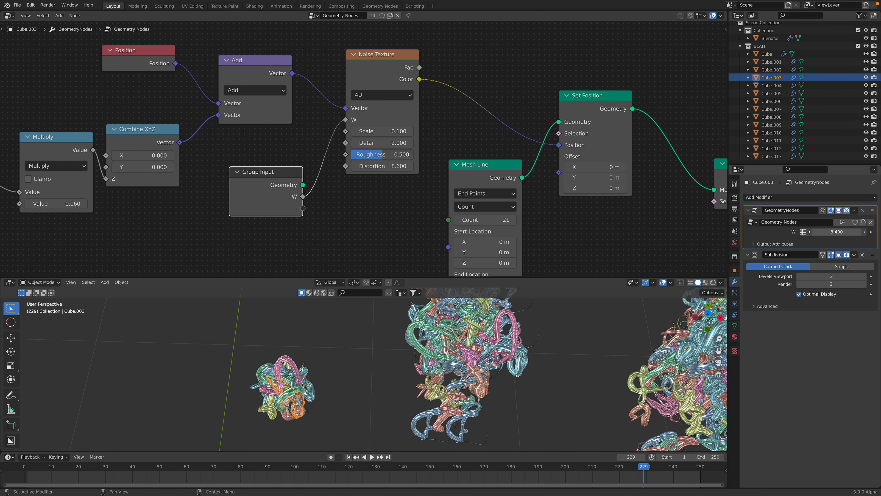
# Set W to about 24.84 on Cube.013, 37.02 on Cube.012, -33.48 on Cube.011, -20.9 on Cube.010 and 32.76 on Cube.009.
pyautogui.click(786, 86)
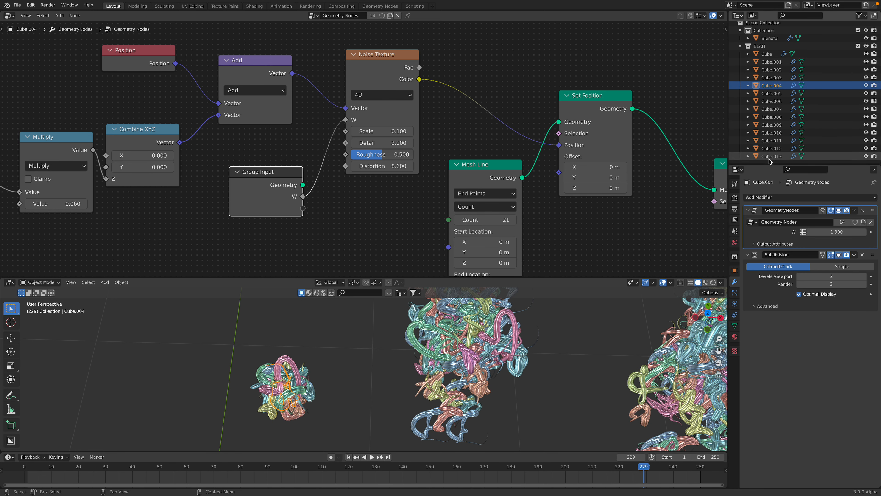
pyautogui.click(812, 156)
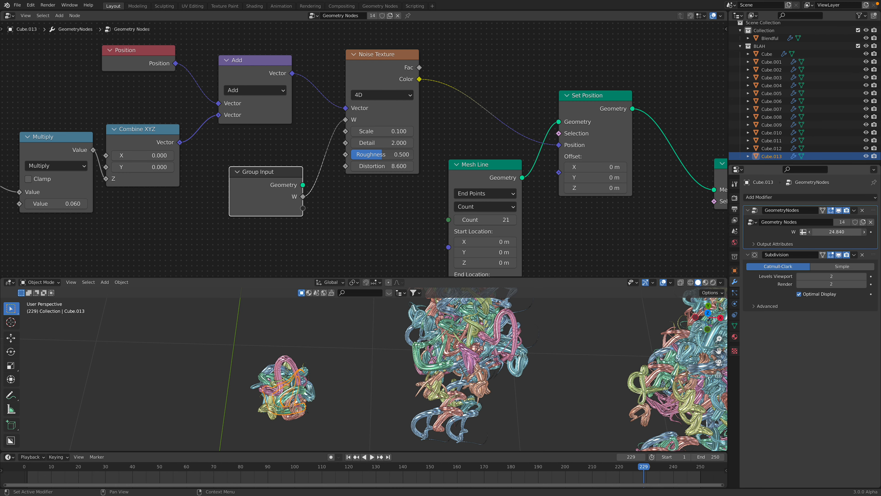
pyautogui.click(798, 148)
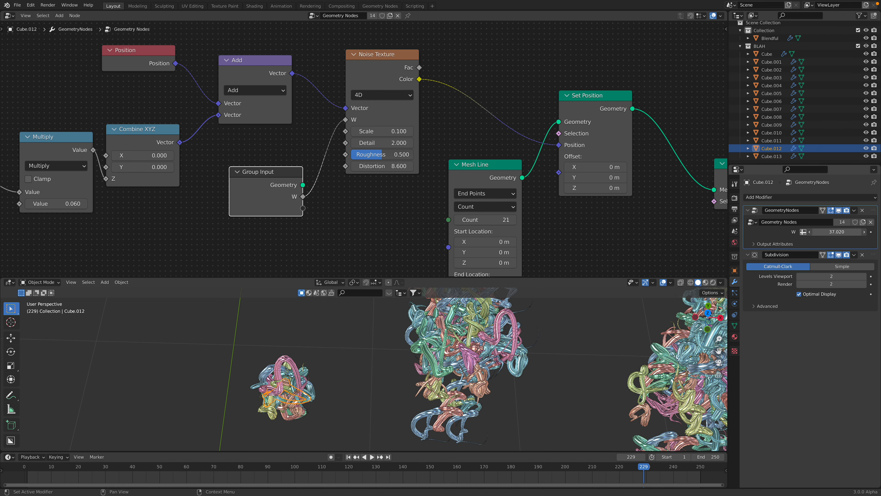
pyautogui.click(777, 140)
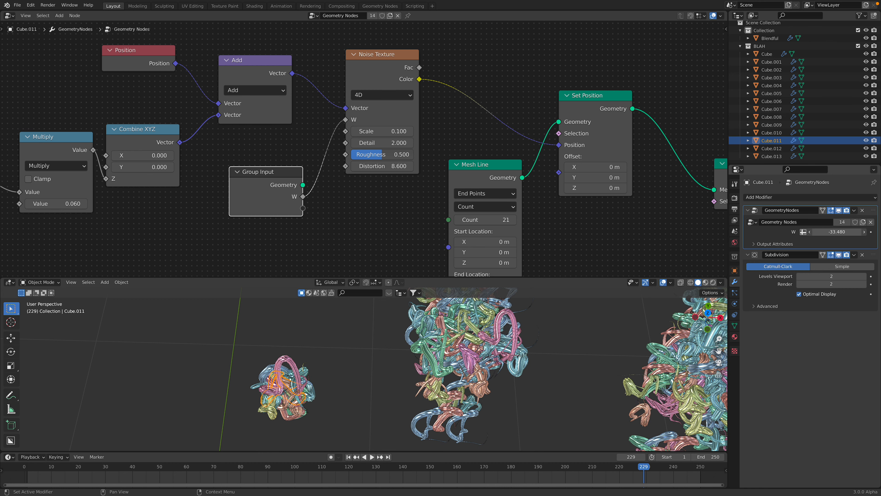
pyautogui.click(775, 132)
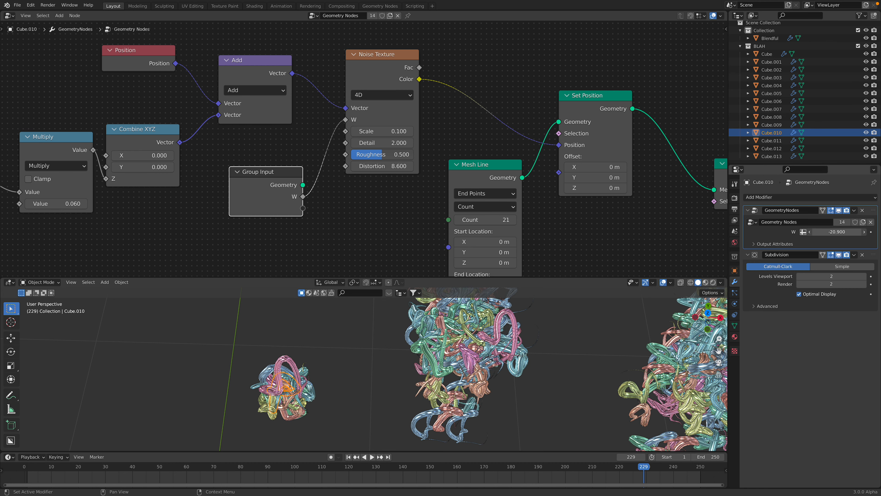
pyautogui.click(785, 125)
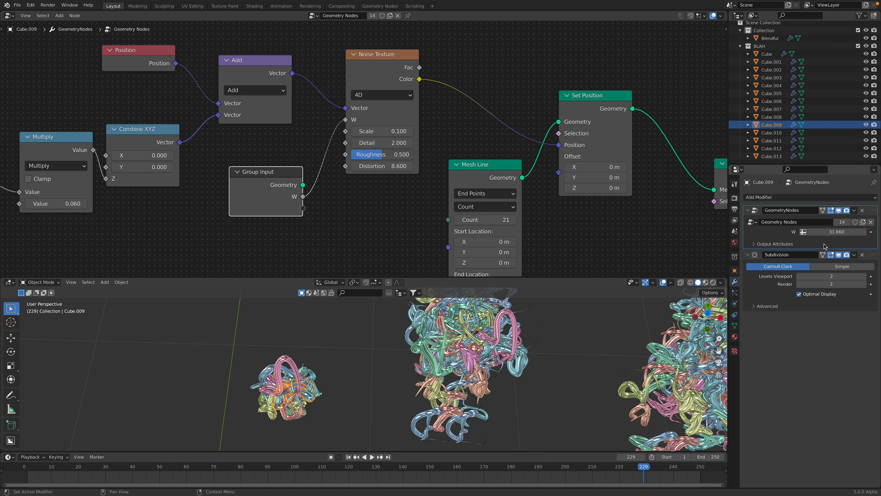
pyautogui.moveTo(827, 232); pyautogui.dragTo(859, 233)
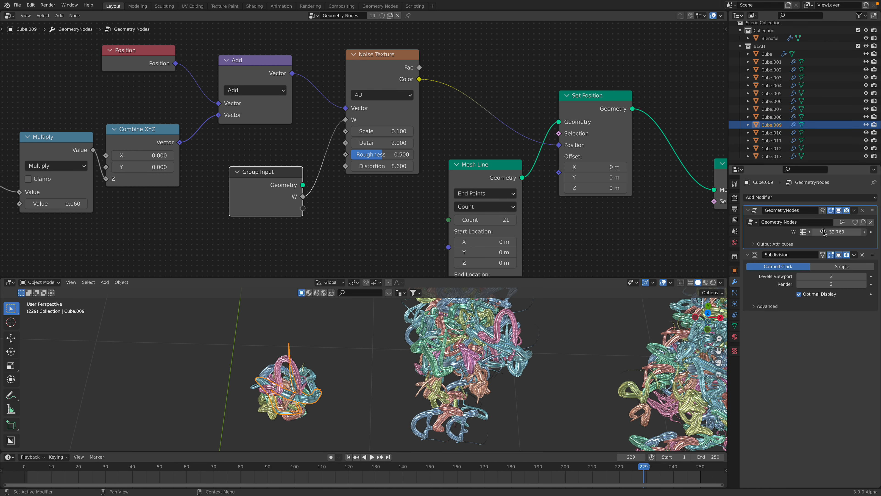
# Rename the BLAH collection holding the strand objects to BRUSH.
pyautogui.click(776, 117)
pyautogui.doubleClick(761, 46)
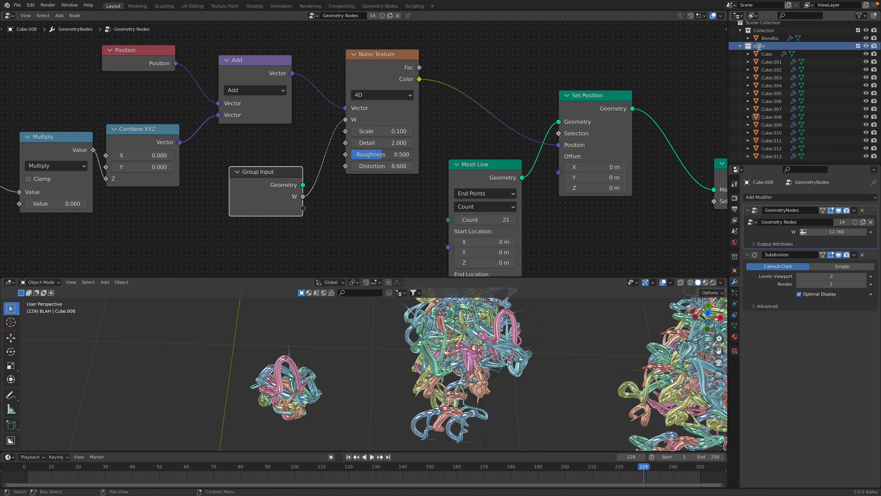
pyautogui.write('BRUSH')
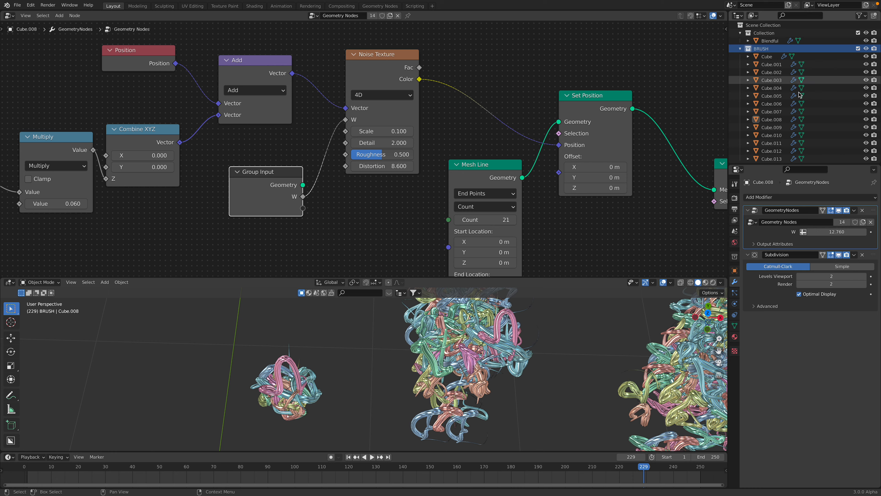
# Set the W value of Cube.008 to 14.32 and save the file.
pyautogui.click(775, 120)
pyautogui.moveTo(823, 230); pyautogui.dragTo(847, 230)
pyautogui.click(556, 357)
pyautogui.hotkey('ctrl', 's')
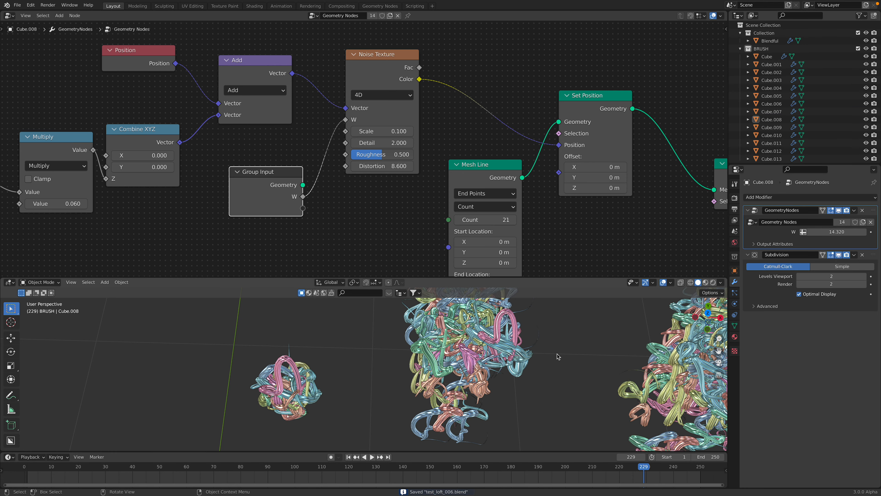
# Play the animation to frame 31 and examine the instanced strands filling the 123 lettering.
pyautogui.press('space')
pyautogui.moveTo(485, 350)
pyautogui.mouseDown(button='middle')
pyautogui.moveTo(503, 345)
pyautogui.moveTo(484, 351)
pyautogui.mouseUp(button='middle')
pyautogui.press('space')
pyautogui.scroll(-6, 449, 371)
pyautogui.scroll(5, 447, 371)
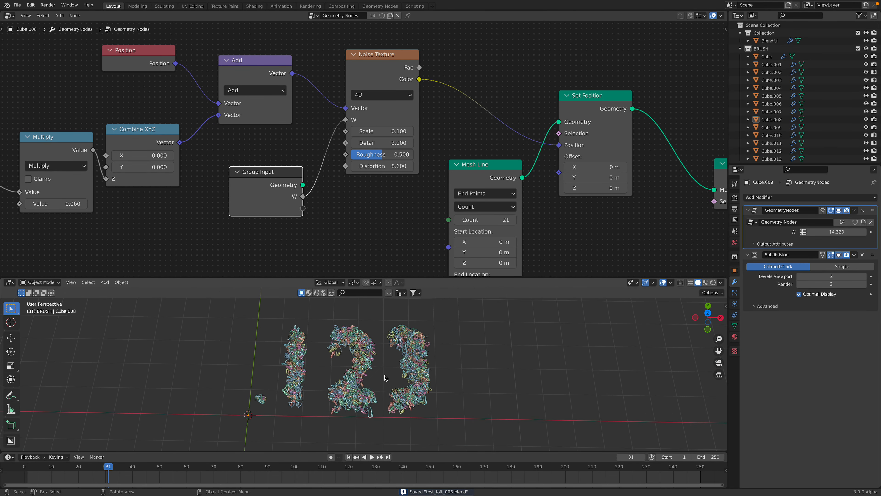
pyautogui.scroll(-1, 378, 178)
pyautogui.scroll(-1, 378, 177)
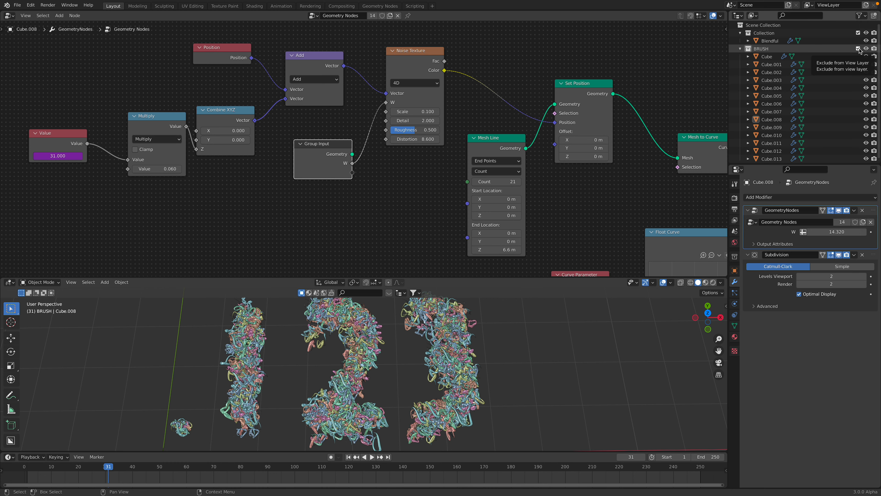
# Nudge the Noise Texture, Mesh Line and Set Position nodes to tidy the middle of the node tree.
pyautogui.scroll(-1, 351, 136)
pyautogui.moveTo(175, 127); pyautogui.dragTo(358, 159, button='middle')
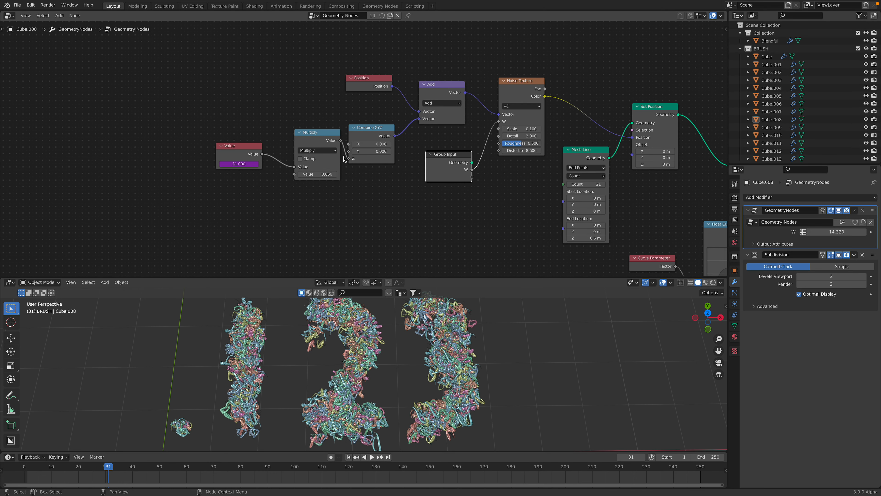
pyautogui.scroll(1, 421, 119)
pyautogui.moveTo(505, 52); pyautogui.dragTo(377, 68, button='middle')
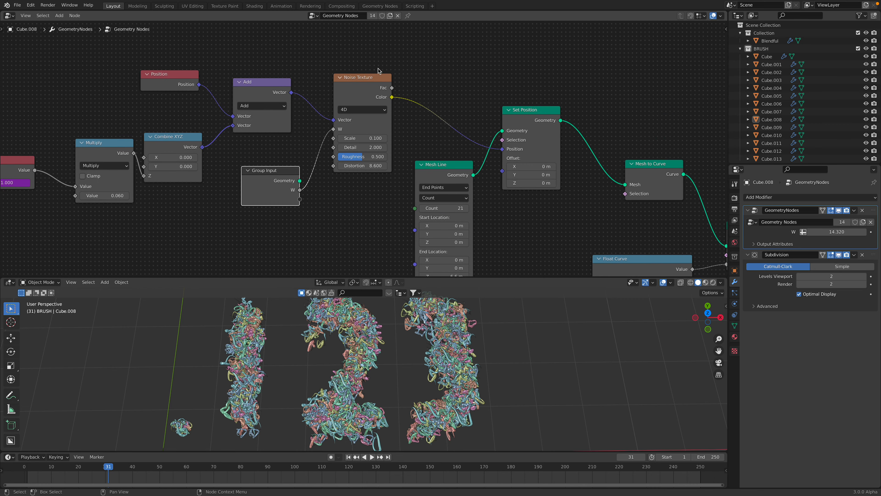
pyautogui.moveTo(375, 87); pyautogui.dragTo(362, 98)
pyautogui.moveTo(316, 135); pyautogui.dragTo(267, 140, button='middle')
pyautogui.moveTo(381, 180); pyautogui.dragTo(358, 159, button='middle')
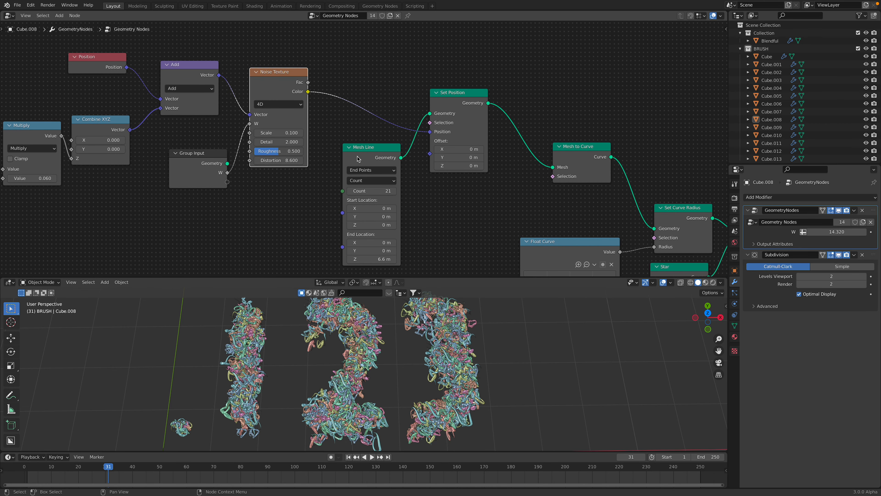
pyautogui.moveTo(358, 159); pyautogui.dragTo(346, 161)
pyautogui.moveTo(456, 116); pyautogui.dragTo(402, 95, button='middle')
pyautogui.moveTo(398, 89); pyautogui.dragTo(414, 88)
# Tidy the nodes feeding the curve radius and place the Random Value node below the Float Curve.
pyautogui.moveTo(448, 117); pyautogui.dragTo(315, 74, button='middle')
pyautogui.scroll(-2, 439, 136)
pyautogui.moveTo(451, 150); pyautogui.dragTo(394, 107, button='middle')
pyautogui.scroll(3, 368, 142)
pyautogui.moveTo(405, 176); pyautogui.dragTo(425, 128, button='middle')
pyautogui.scroll(4, 385, 146)
pyautogui.moveTo(305, 173); pyautogui.dragTo(355, 191, button='middle')
pyautogui.scroll(-3, 356, 145)
pyautogui.moveTo(258, 148); pyautogui.dragTo(249, 132)
pyautogui.scroll(-2, 358, 120)
pyautogui.moveTo(396, 205); pyautogui.dragTo(380, 222, button='middle')
pyautogui.moveTo(354, 206); pyautogui.dragTo(360, 202)
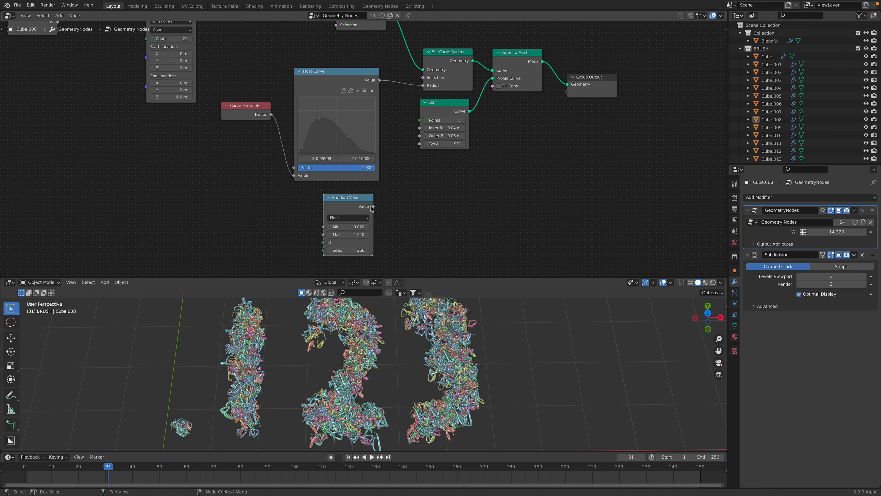
# Insert a Math node into the link between Float Curve and Set Curve Radius.
pyautogui.moveTo(394, 178); pyautogui.dragTo(433, 187)
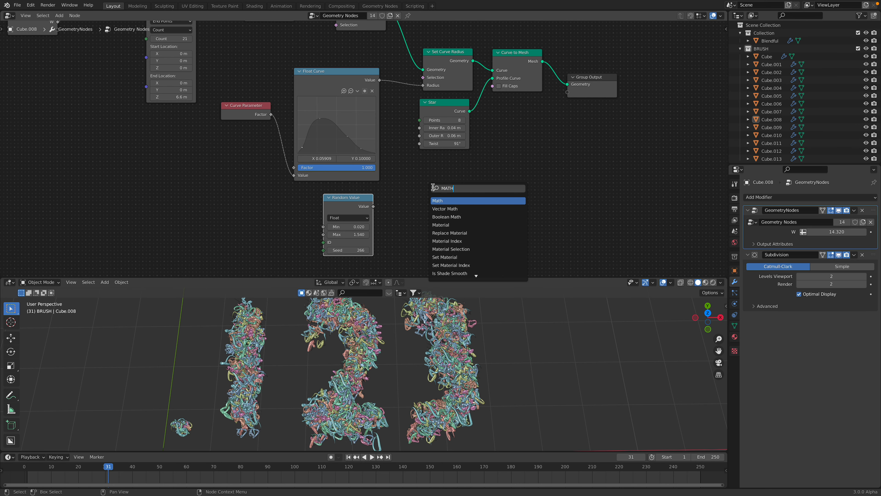
pyautogui.press('Return')
pyautogui.click(403, 121)
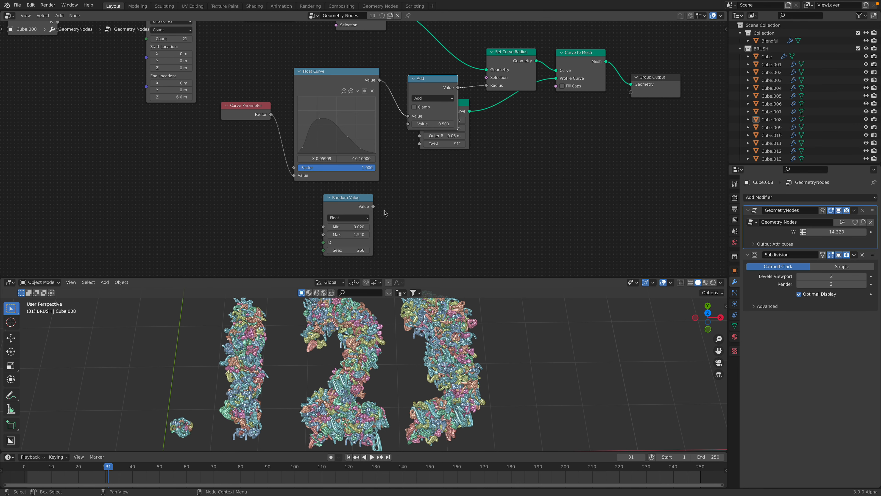
# Connect Random Value to the Math node's second input and set its operation to Multiply.
pyautogui.moveTo(409, 124); pyautogui.dragTo(410, 123)
pyautogui.moveTo(430, 87); pyautogui.dragTo(415, 88)
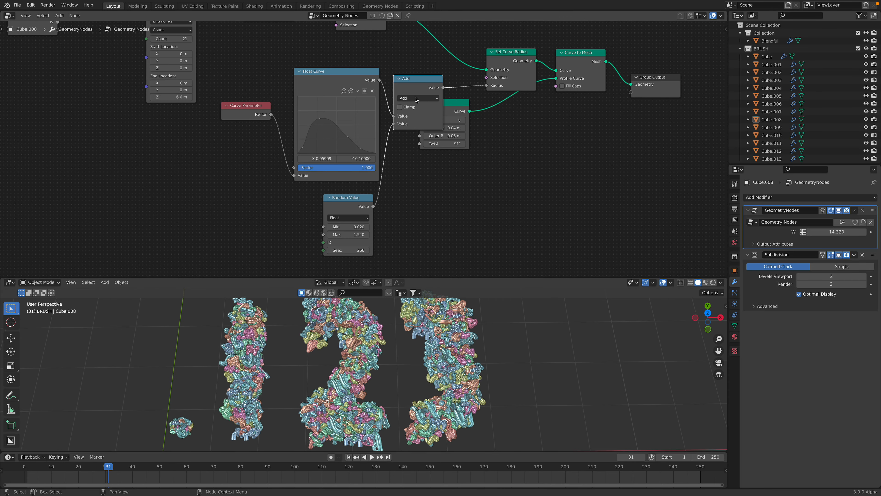
pyautogui.click(415, 98)
pyautogui.click(416, 134)
# Play the animation and examine the strand thickness on the 123 lettering from near and far.
pyautogui.press('space')
pyautogui.scroll(5, 348, 369)
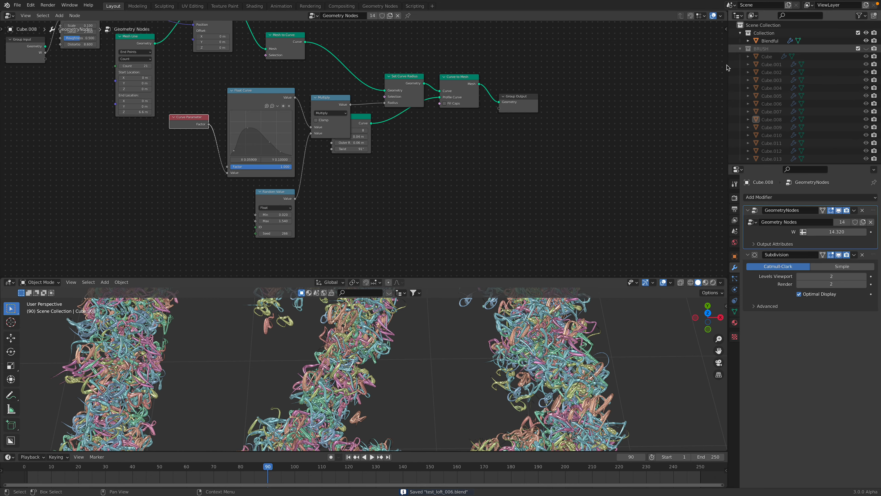
pyautogui.scroll(-5, 485, 361)
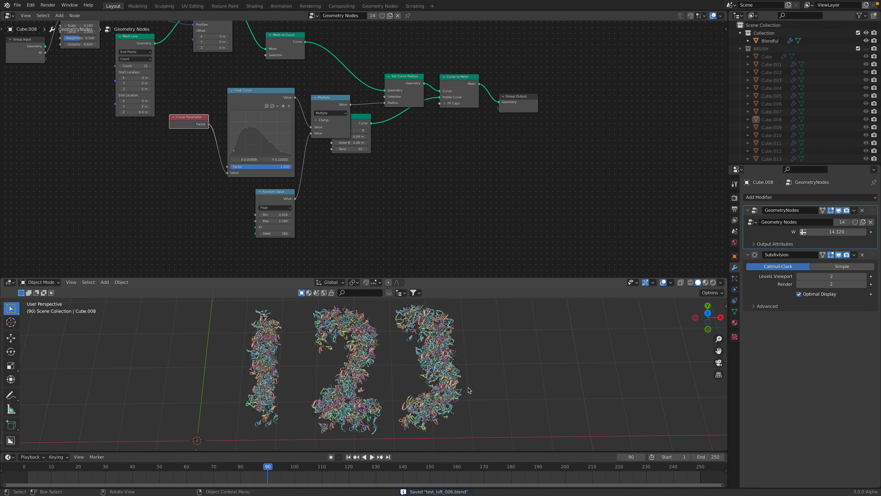
pyautogui.scroll(3, 510, 354)
# Select the Blendful text object to load its Geometry Nodes.001 tree, and stop the playback at frame 141.
pyautogui.click(492, 357)
pyautogui.scroll(-3, 489, 356)
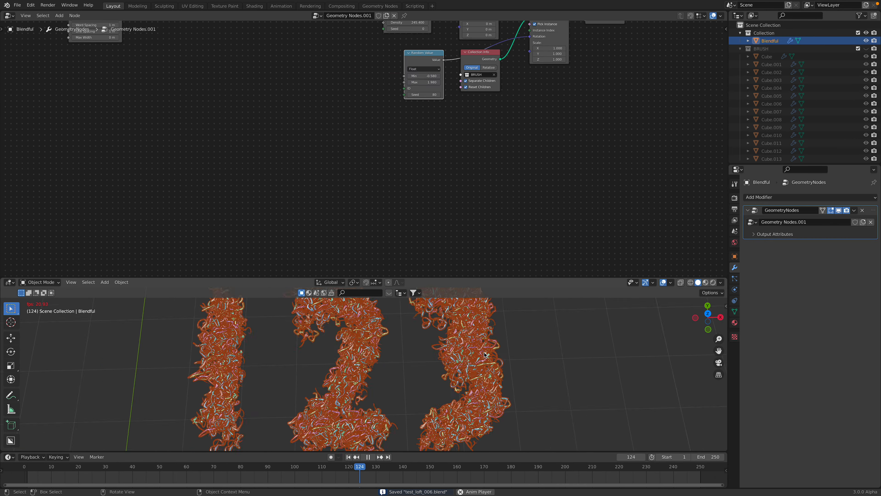
pyautogui.click(488, 356)
pyautogui.press('space')
# Change the String to Curves text from 123 to BLENDFUL.
pyautogui.moveTo(400, 92); pyautogui.dragTo(397, 173, button='middle')
pyautogui.moveTo(152, 104); pyautogui.dragTo(337, 154, button='middle')
pyautogui.scroll(2, 336, 153)
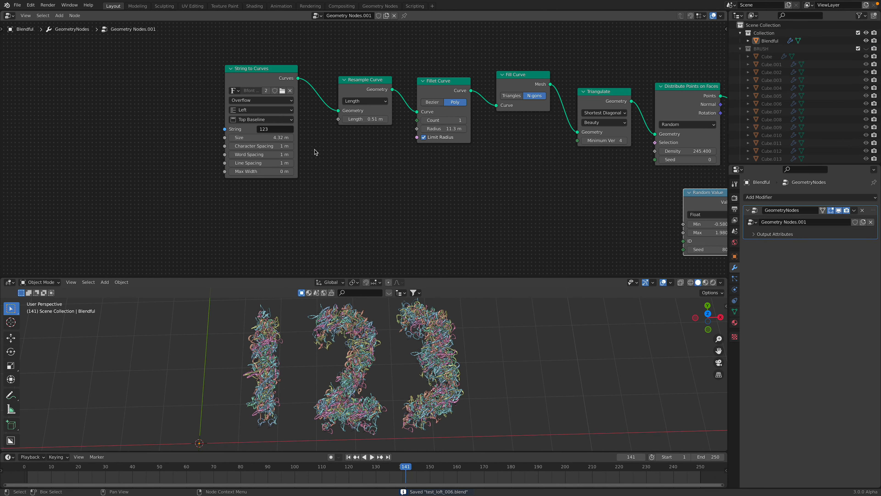
pyautogui.click(269, 129)
pyautogui.write('BLEN')
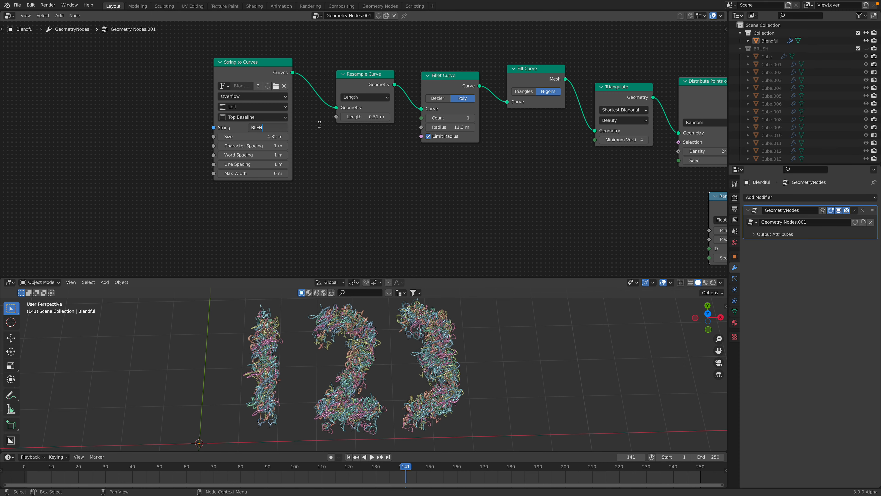
pyautogui.write('DFUL')
pyautogui.press('Return')
# Change the String to Curves text to lowercase blendful.
pyautogui.click(450, 342)
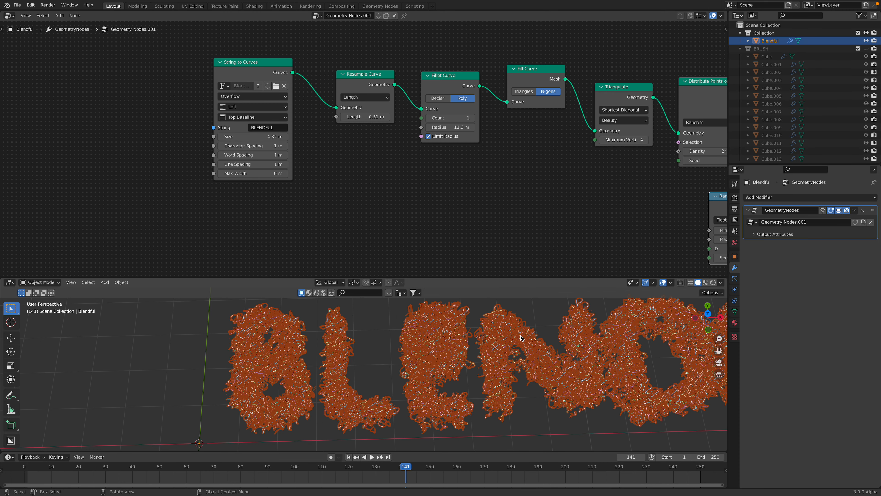
pyautogui.click(288, 129)
pyautogui.write('blendful')
pyautogui.press('Return')
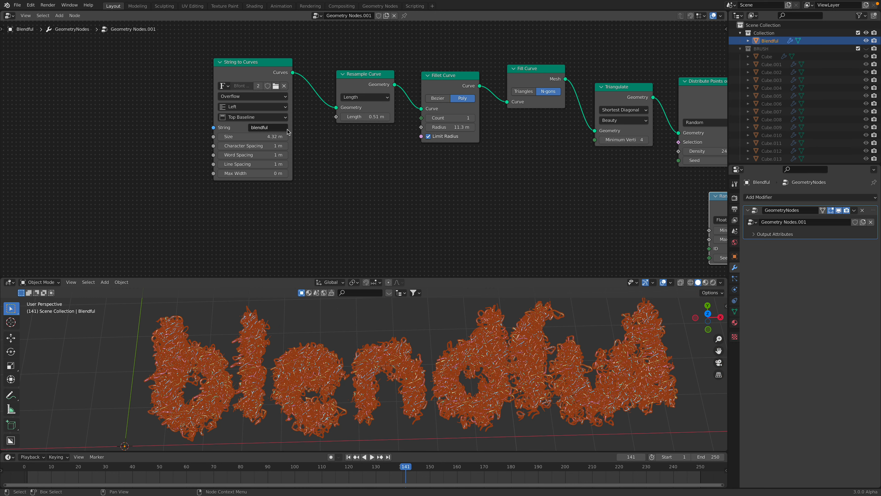
# Examine the animated blendful lettering in a fullscreen viewport, playing it to frame 154.
pyautogui.click(449, 316)
pyautogui.hotkey('ctrl', 'alt', 'space')
pyautogui.scroll(5, 491, 323)
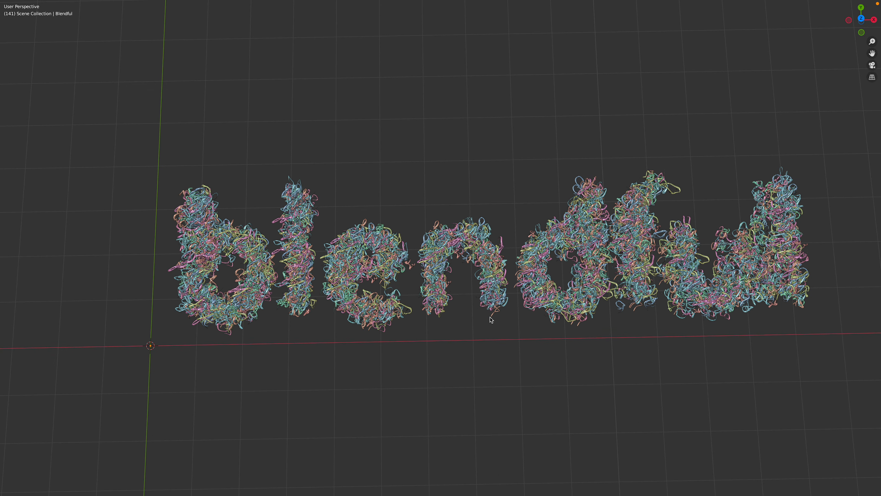
pyautogui.press('space')
pyautogui.press('space')
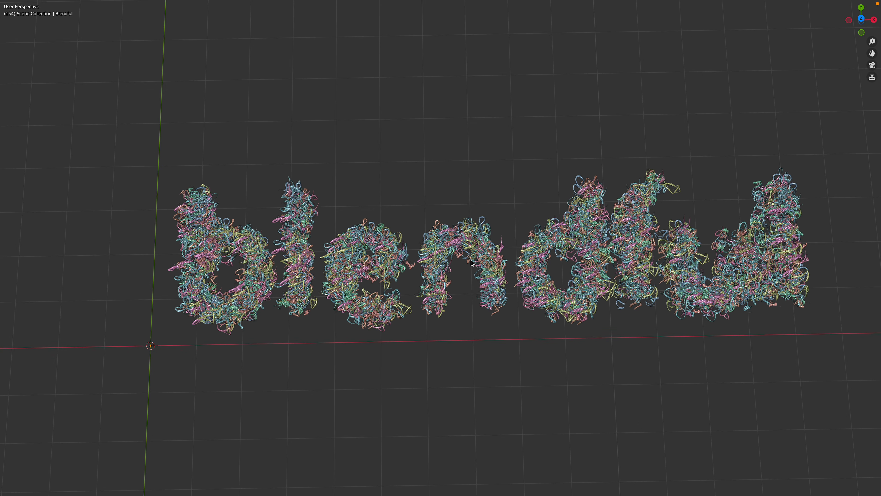
pyautogui.hotkey('ctrl', 'alt', 'space')
# Set the Resample Curve length to 0.99 m.
pyautogui.moveTo(392, 135); pyautogui.dragTo(317, 146, button='middle')
pyautogui.keyDown('shift'); pyautogui.moveTo(291, 128); pyautogui.dragTo(316, 129); pyautogui.keyUp('shift')
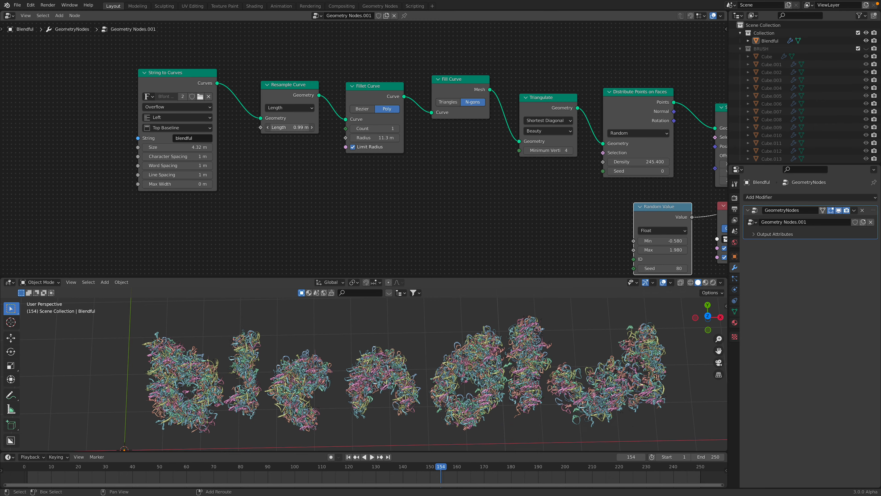
# Set the Distribute Points on Faces density to 168.4 and its seed to 196.
pyautogui.moveTo(571, 151); pyautogui.dragTo(492, 153, button='middle')
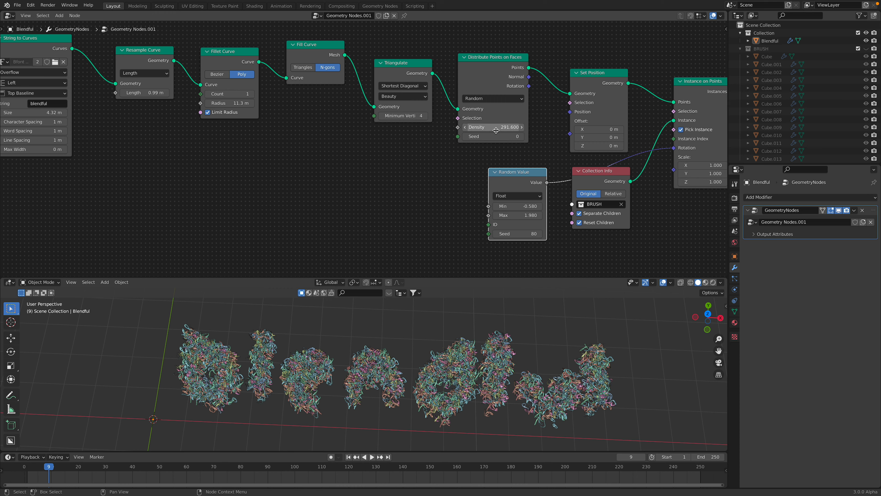
pyautogui.doubleClick(493, 129)
pyautogui.write('12')
pyautogui.press('Return')
pyautogui.moveTo(492, 127); pyautogui.dragTo(521, 139)
# Enlarge the 3D viewport over the node editor and frame the whole blendful lettering.
pyautogui.moveTo(286, 103); pyautogui.dragTo(331, 107, button='middle')
pyautogui.moveTo(646, 310)
pyautogui.mouseDown(button='middle')
pyautogui.moveTo(439, 358)
pyautogui.moveTo(444, 345)
pyautogui.mouseUp(button='middle')
pyautogui.moveTo(453, 277); pyautogui.dragTo(453, 126)
pyautogui.scroll(1, 462, 260)
pyautogui.moveTo(458, 264)
pyautogui.mouseDown(button='middle')
pyautogui.moveTo(506, 263)
pyautogui.moveTo(444, 231)
pyautogui.moveTo(460, 265)
pyautogui.mouseUp(button='middle')
pyautogui.moveTo(614, 7)
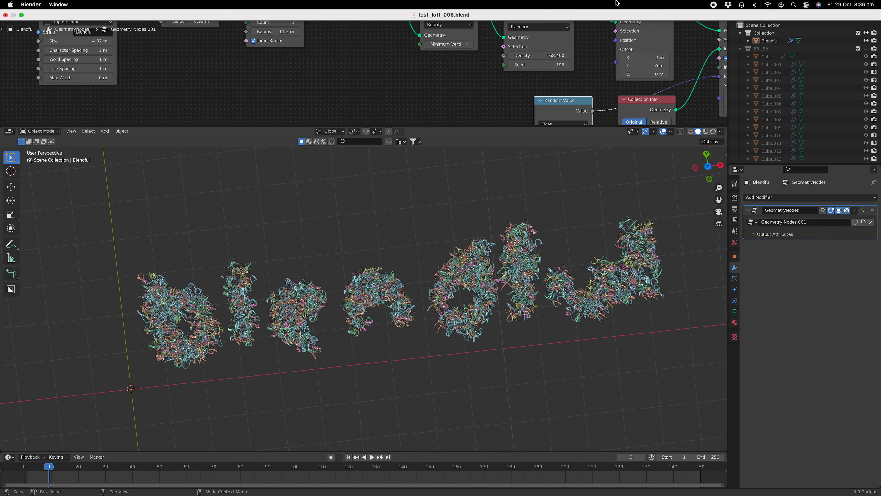